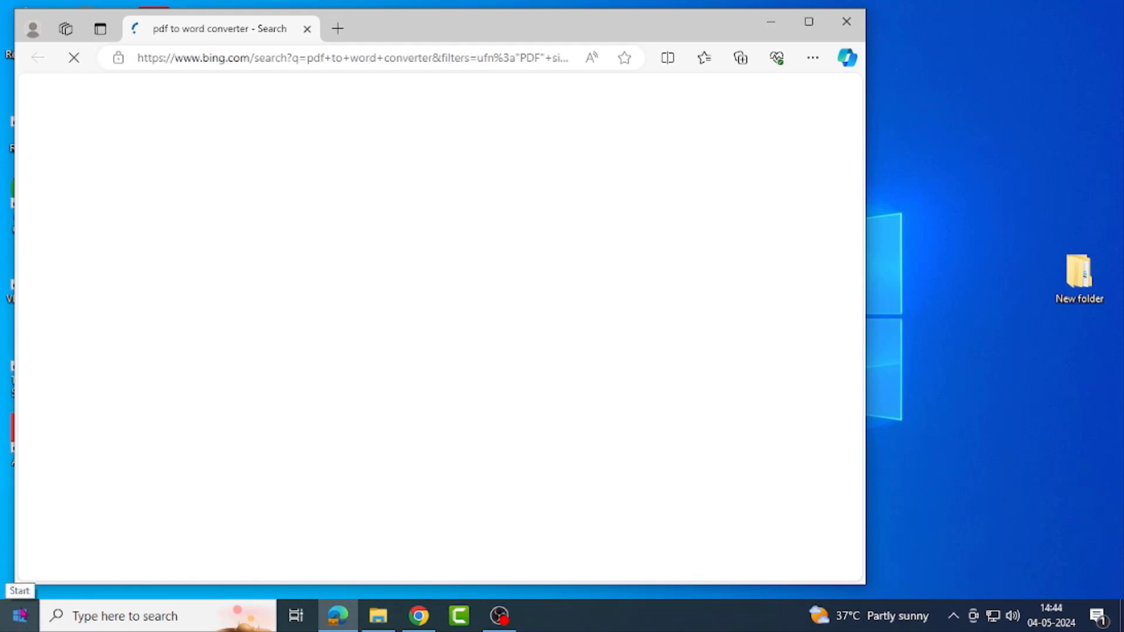
Open the Presentation1 file from the EP 50 folder.
click(126, 617)
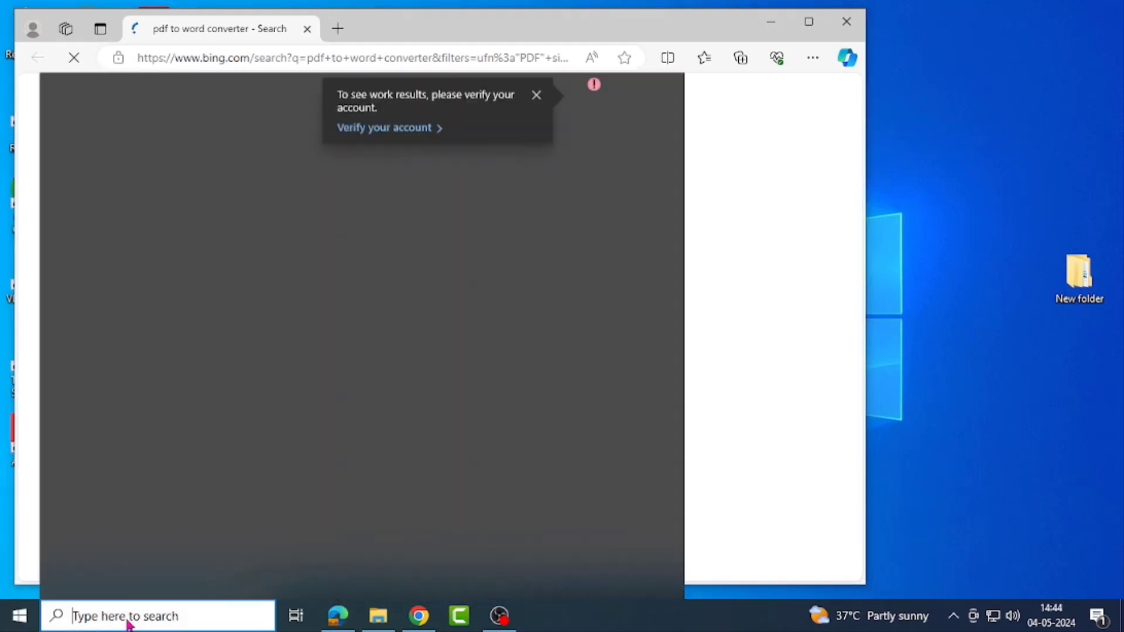
click(378, 616)
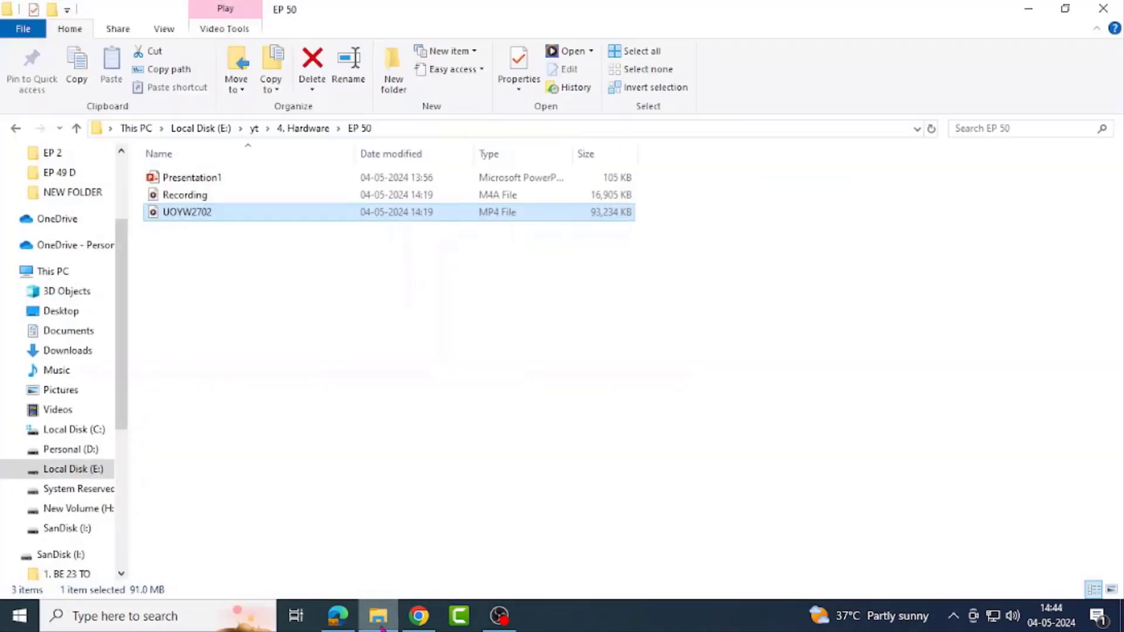
double_click(201, 178)
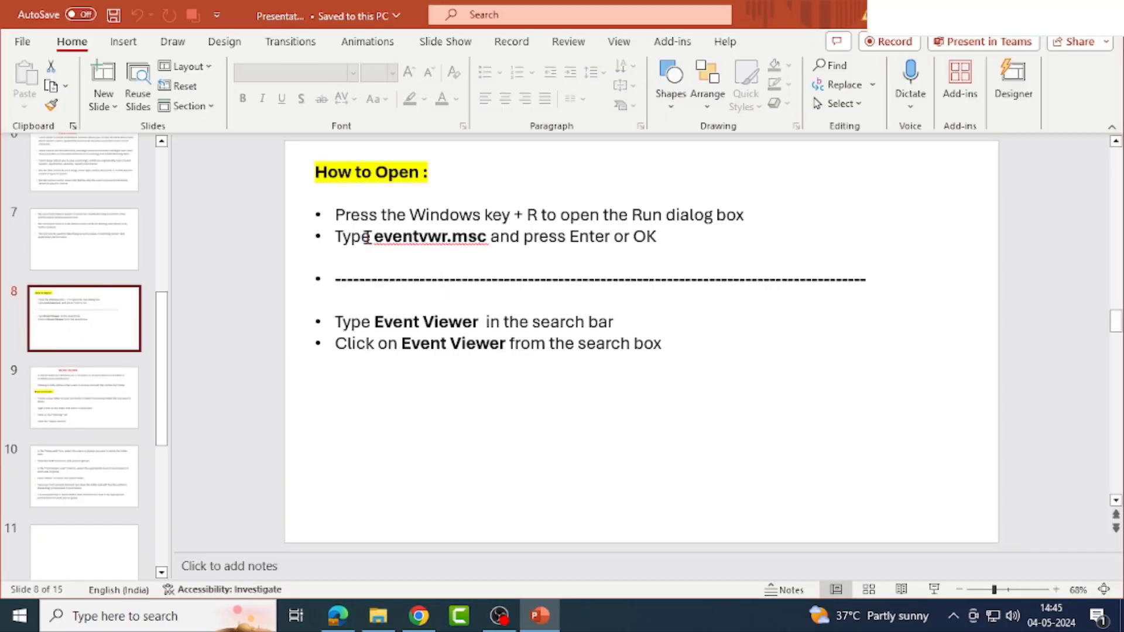
Review slide 8's instructions for opening Event Viewer with eventvwr.msc or the search bar, marking the key words.
drag(509, 224, 488, 237)
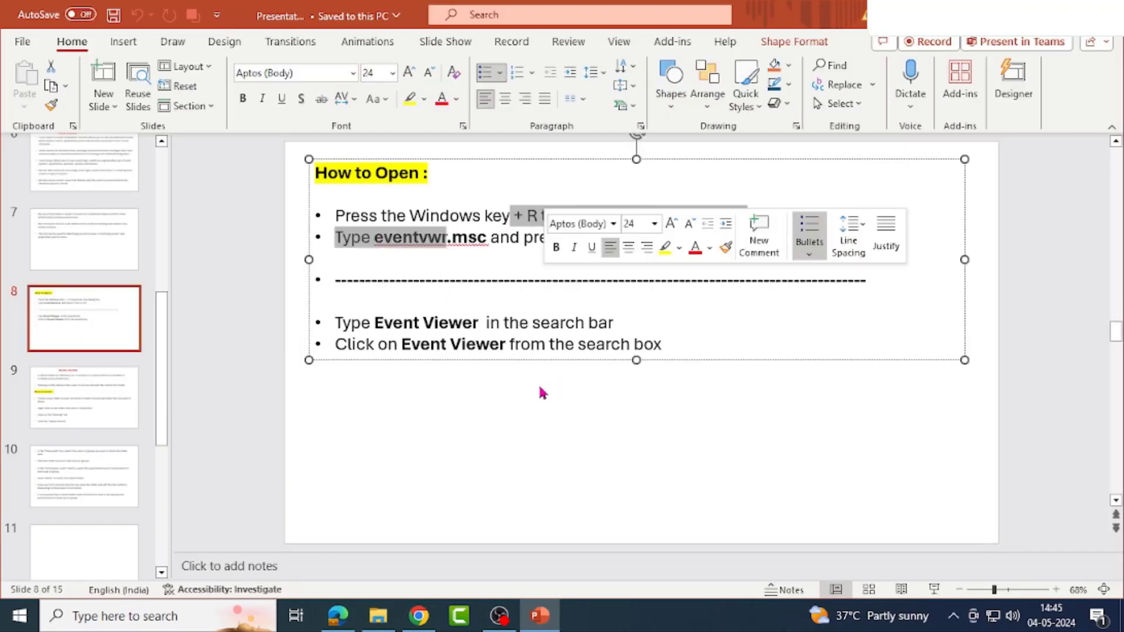
click(458, 394)
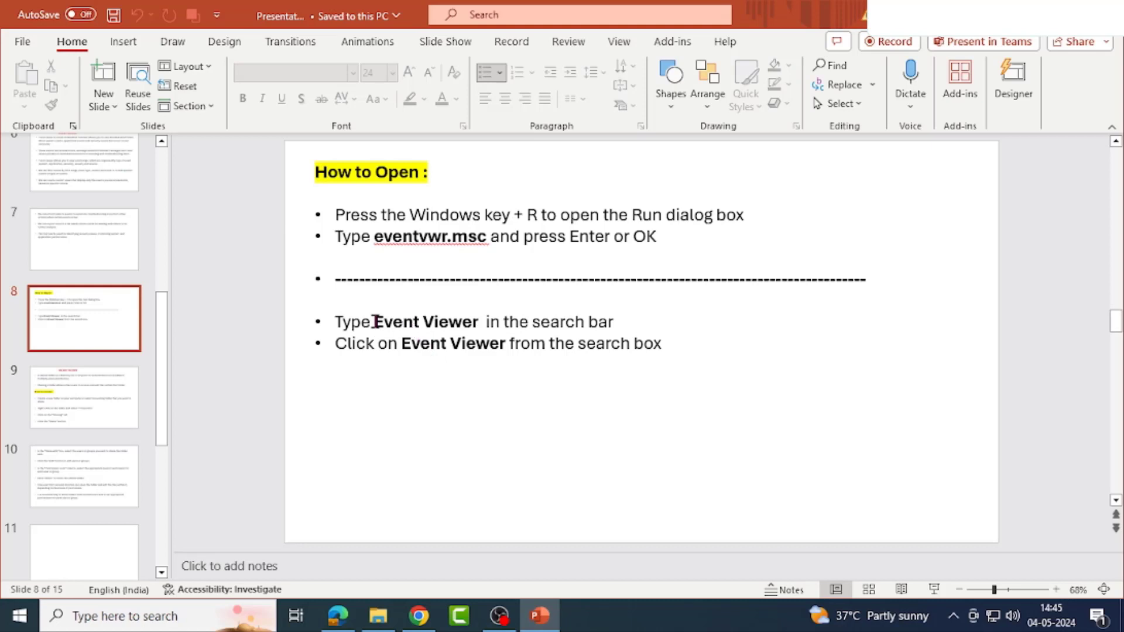
drag(376, 322, 486, 322)
click(529, 467)
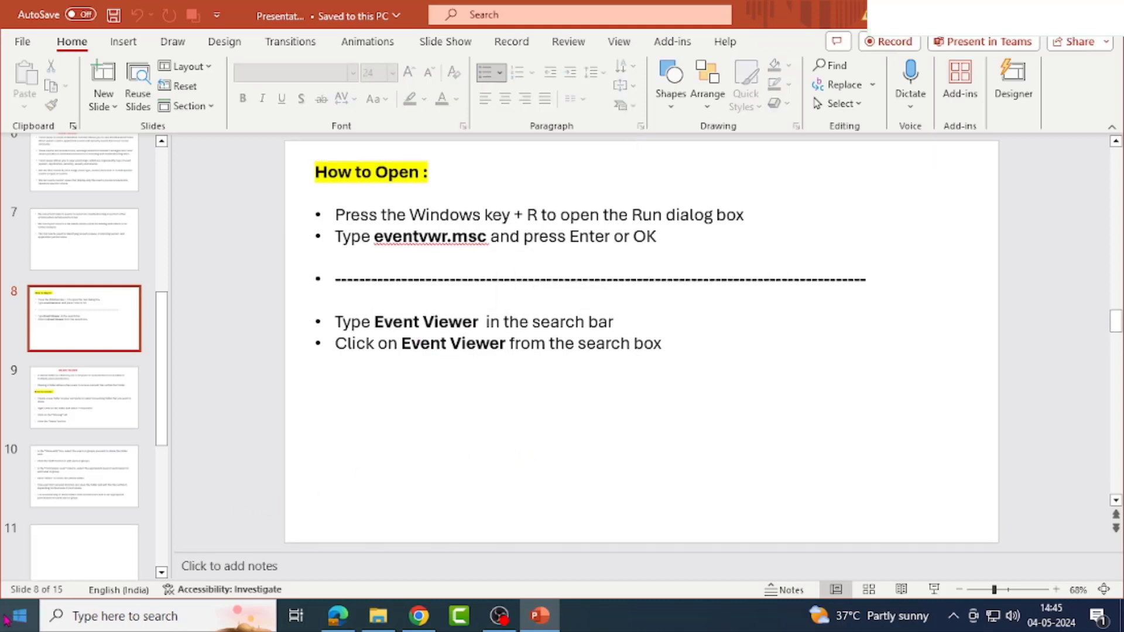
click(158, 616)
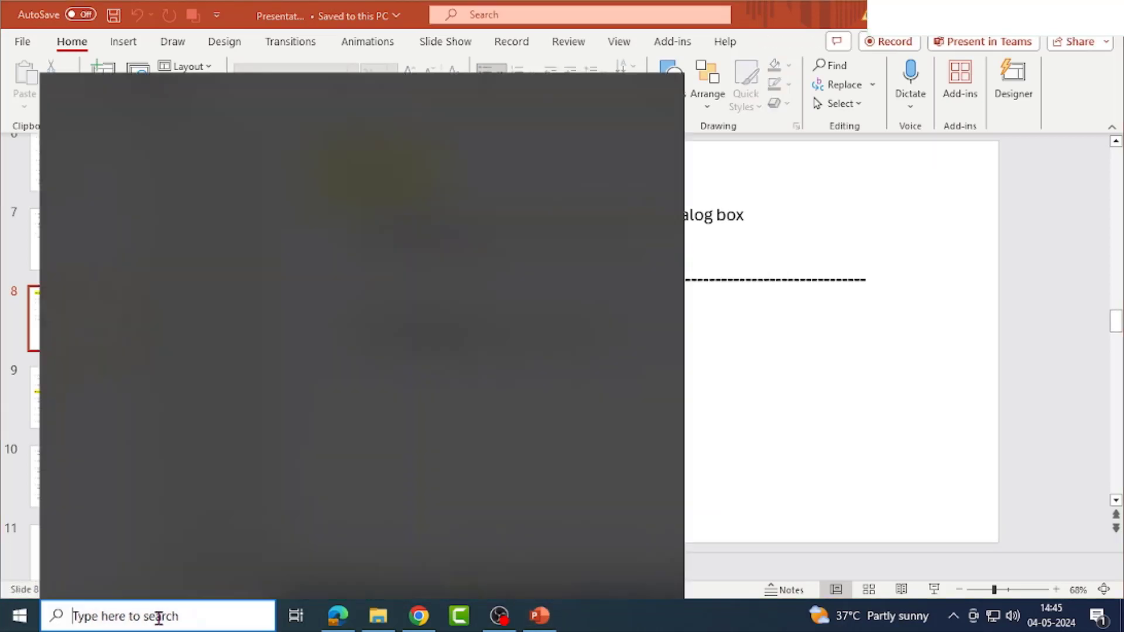
right_click(19, 615)
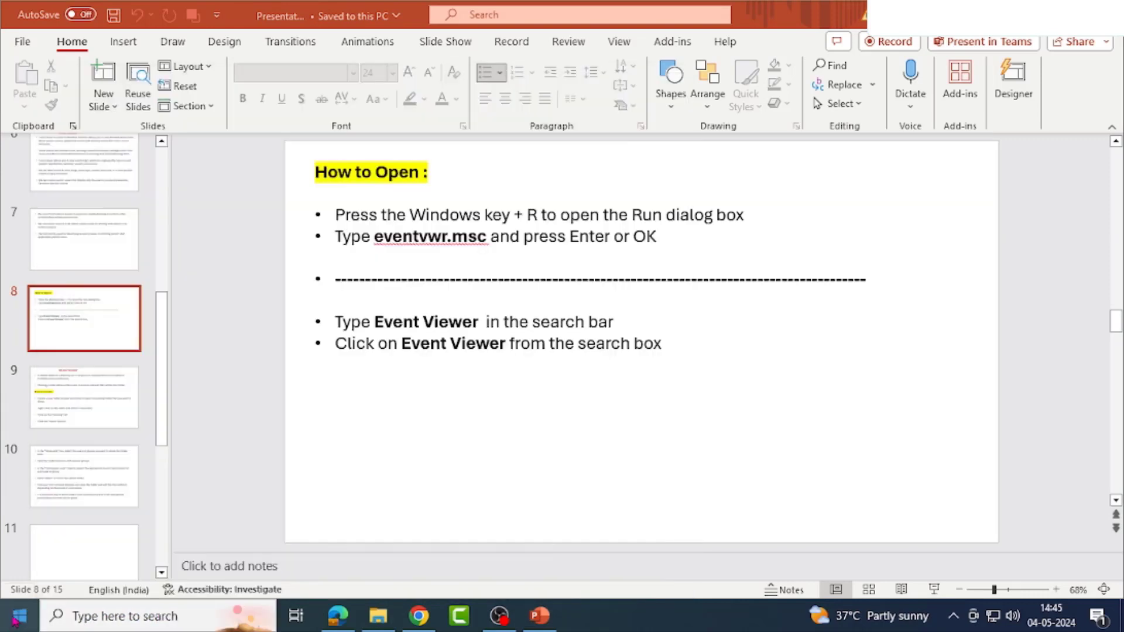
click(45, 536)
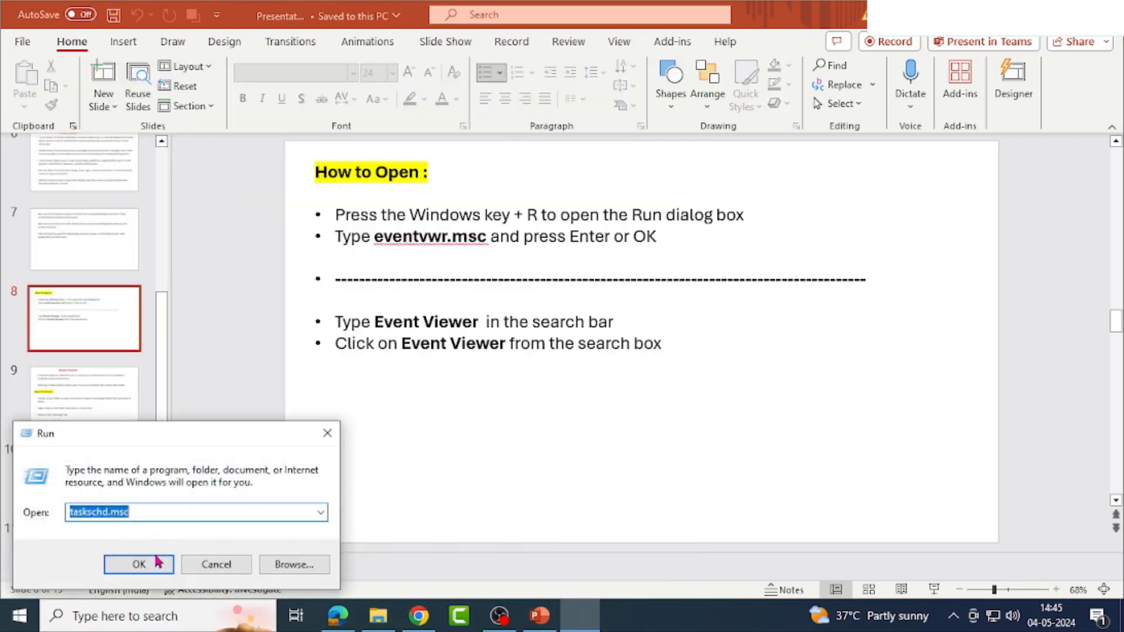
click(216, 565)
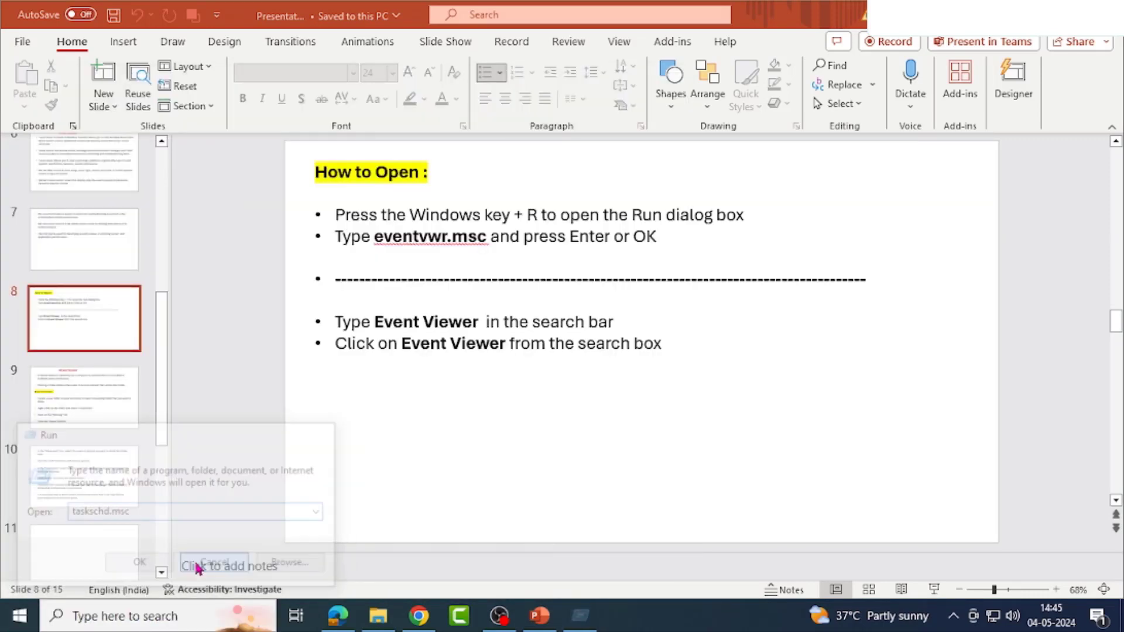
Open Event Viewer and move its window up from the middle of the screen.
right_click(19, 614)
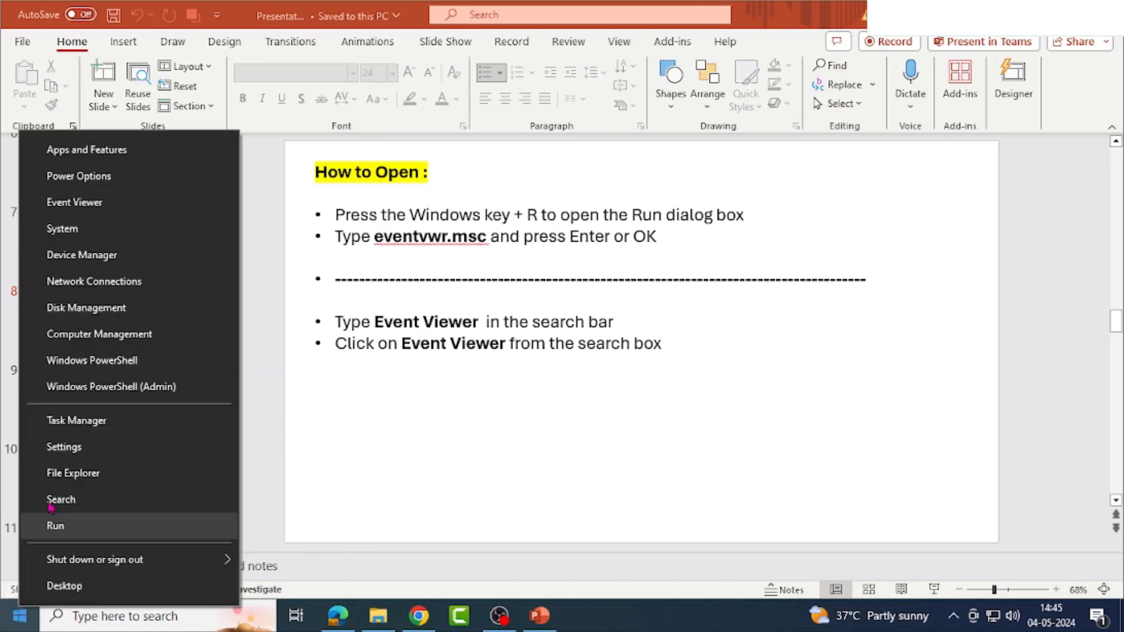
click(132, 202)
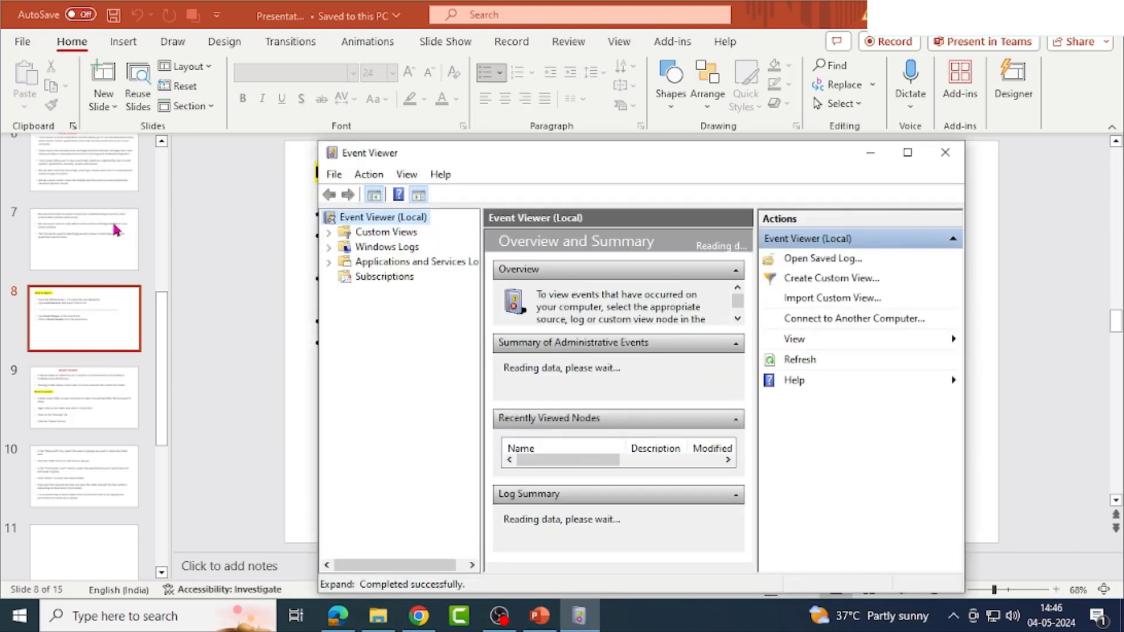
drag(609, 166, 523, 58)
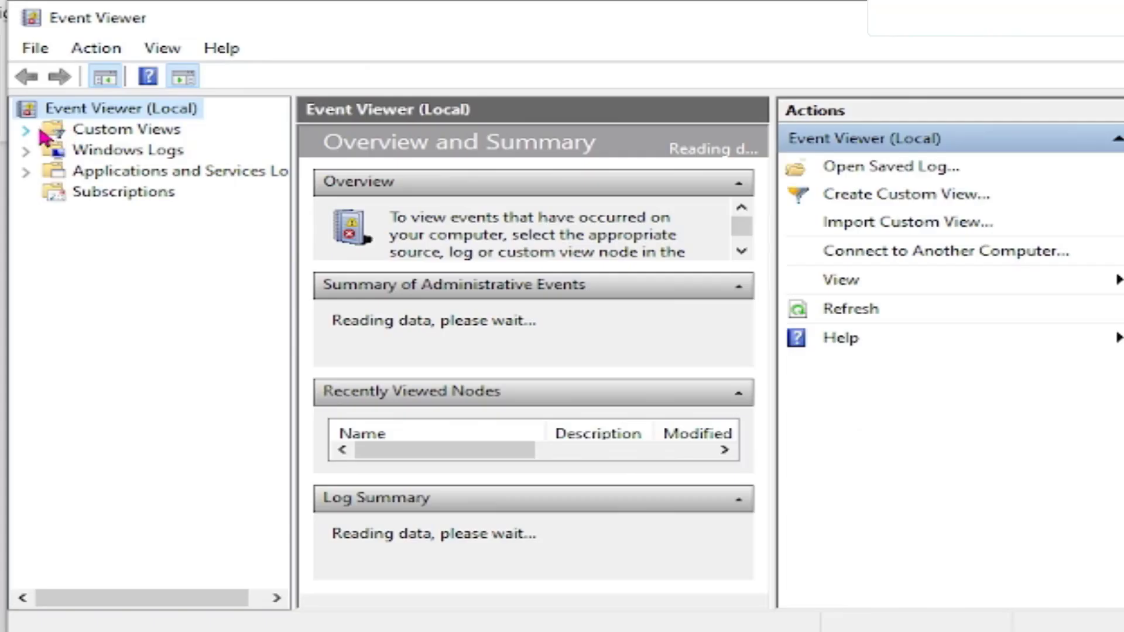
Expand Custom Views, browse Administrative Events, Windows Logs and Applications and Services Logs, and widen the tree pane to fit their names.
click(242, 126)
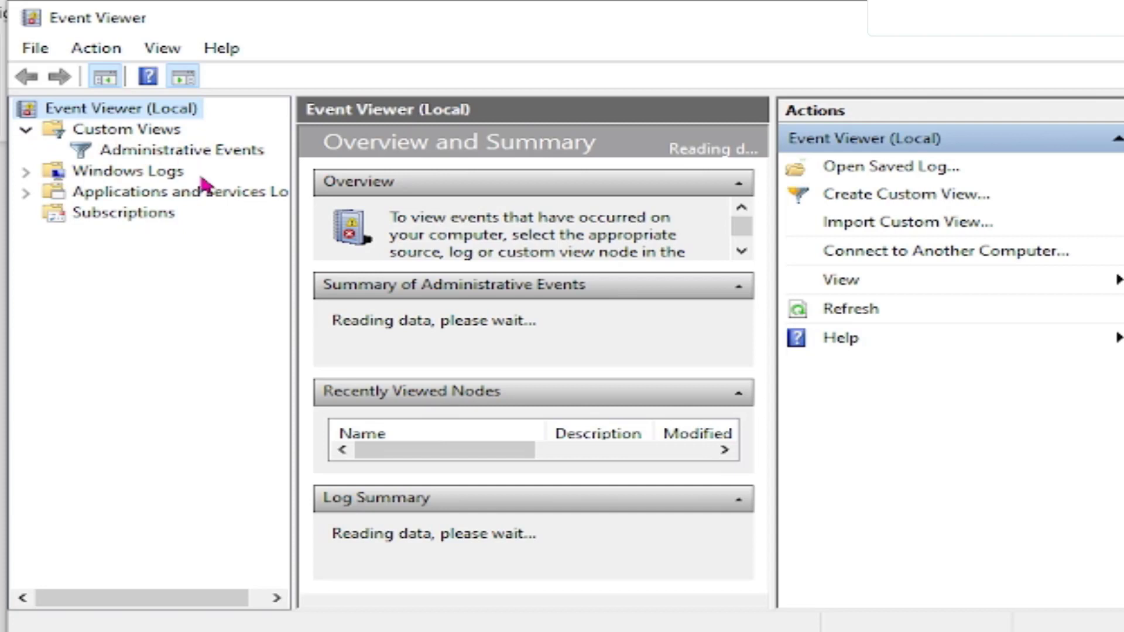
click(187, 153)
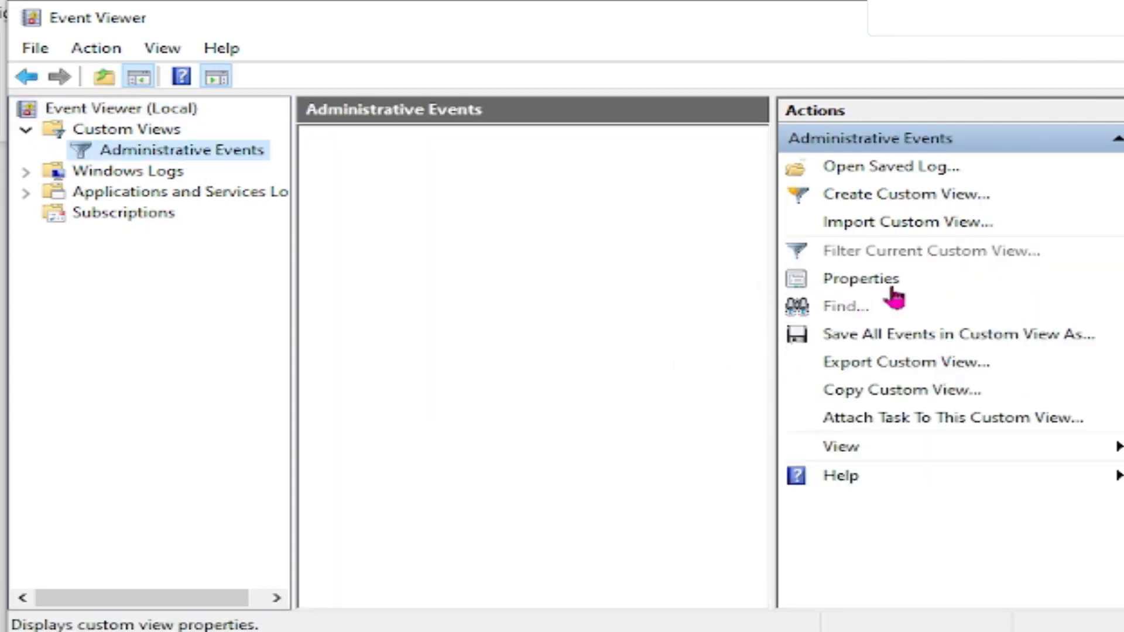
click(114, 173)
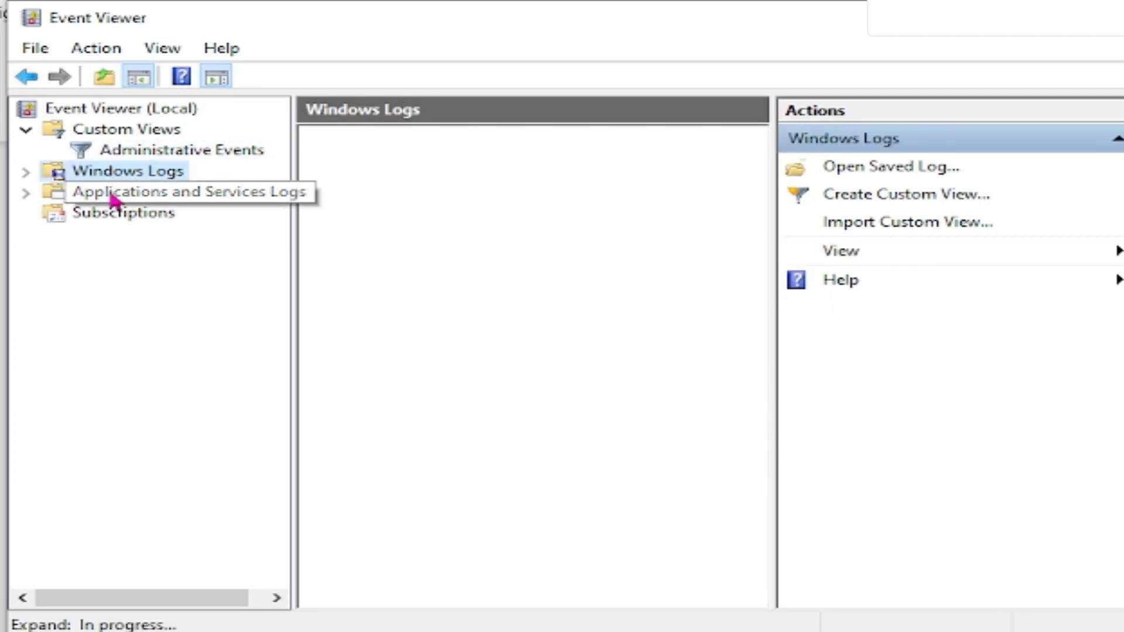
click(112, 197)
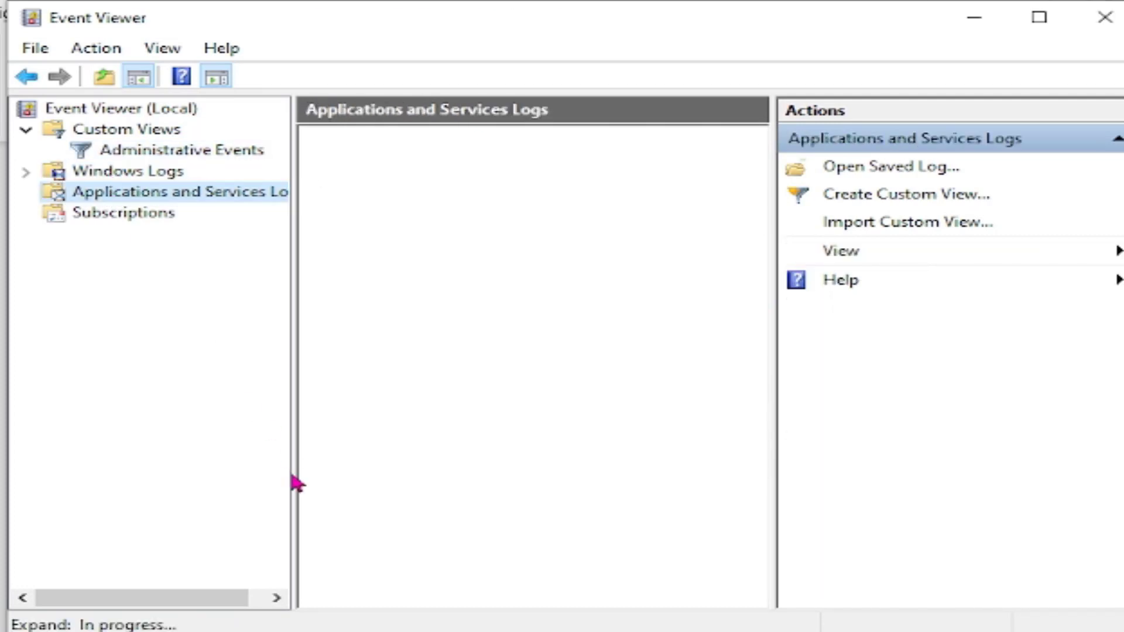
drag(293, 406, 328, 410)
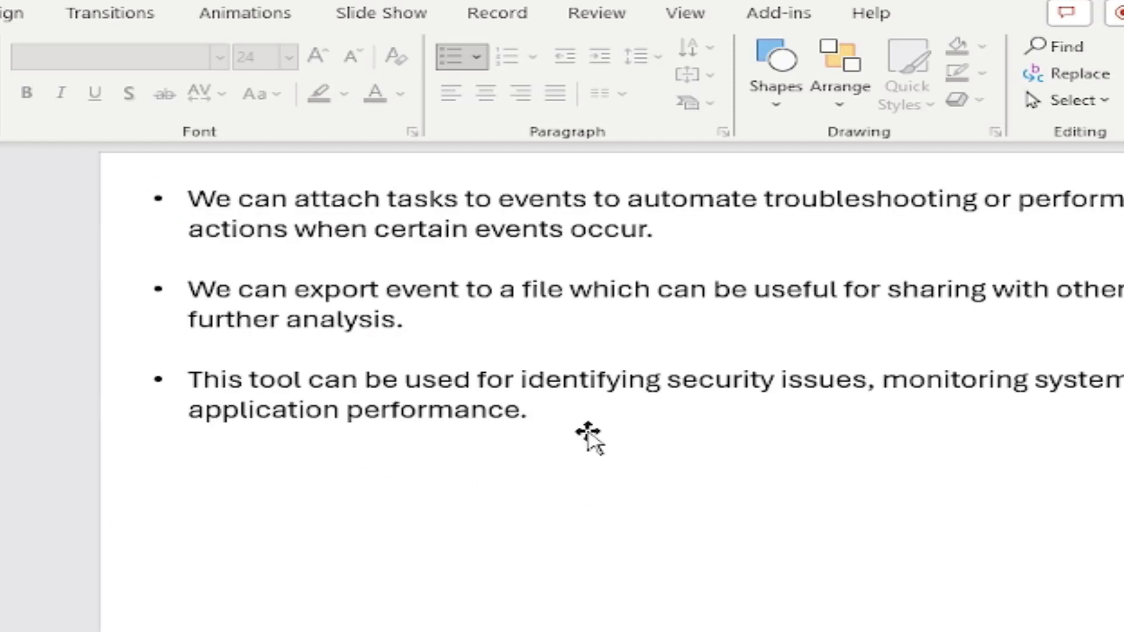
Review slide 7's last bullet, marking the words about monitoring the system and application performance.
drag(669, 381, 1122, 387)
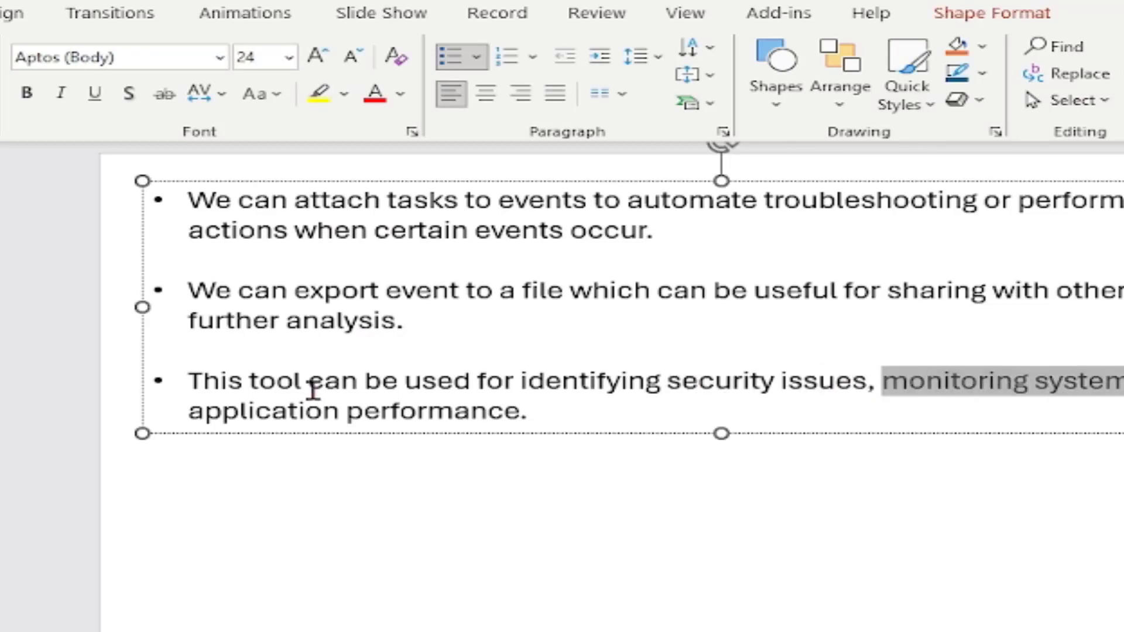
drag(193, 410, 313, 503)
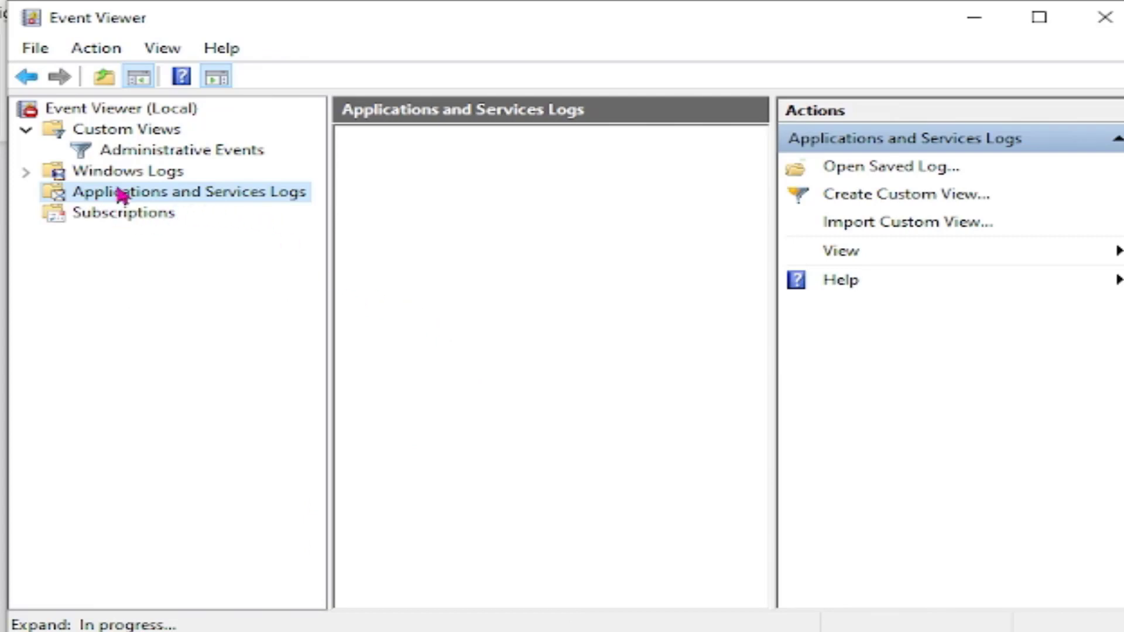
Display the Windows Logs list in Event Viewer and dismiss the End Snap-in dialog without ending the snap-in.
click(142, 174)
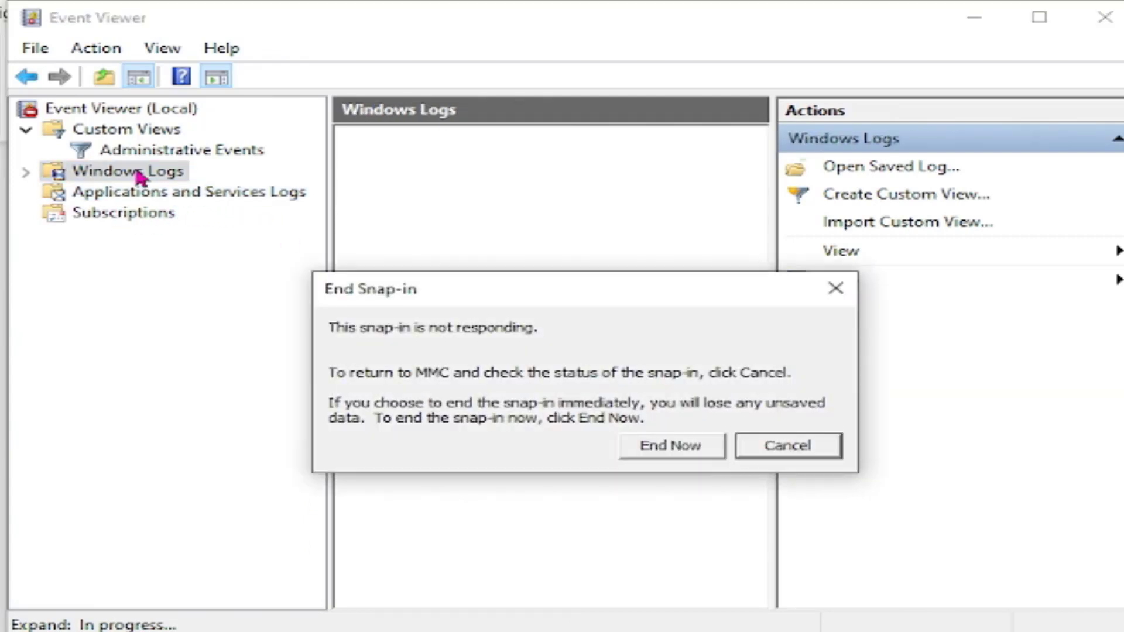
click(839, 288)
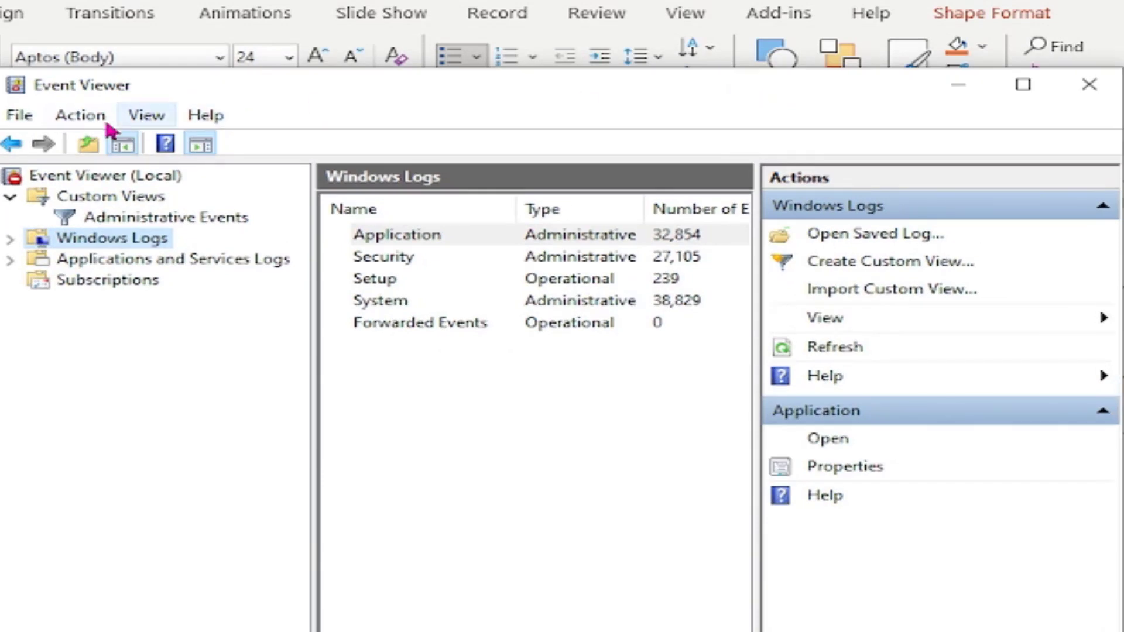
Examine the available action and view commands and the Disk Cleanup options without changing anything, and close Event Viewer.
click(79, 116)
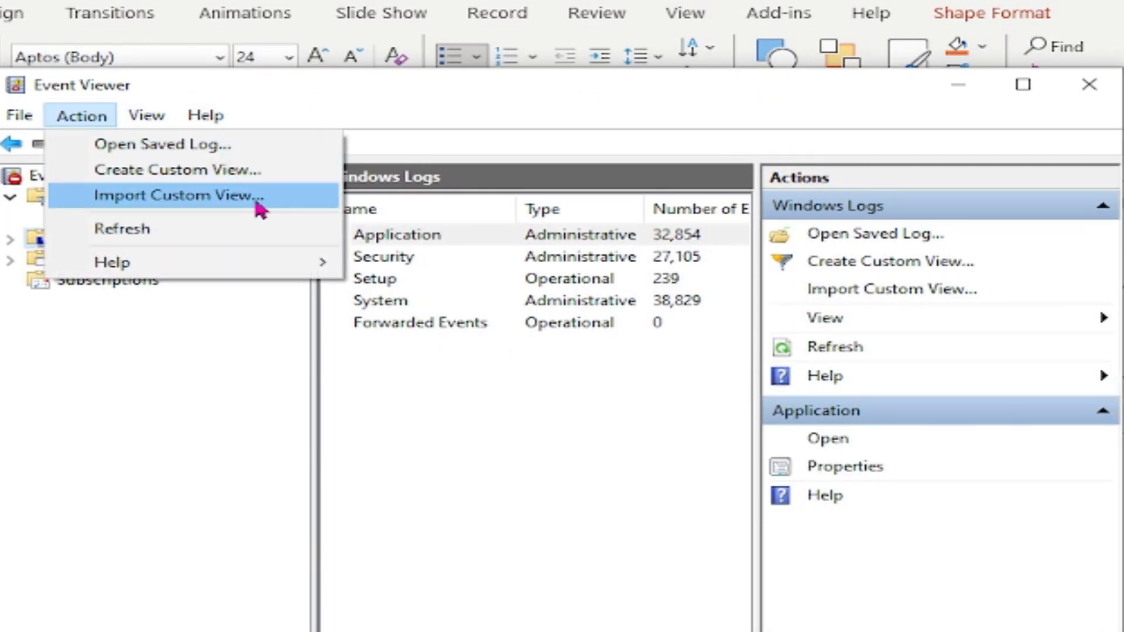
click(160, 120)
click(159, 122)
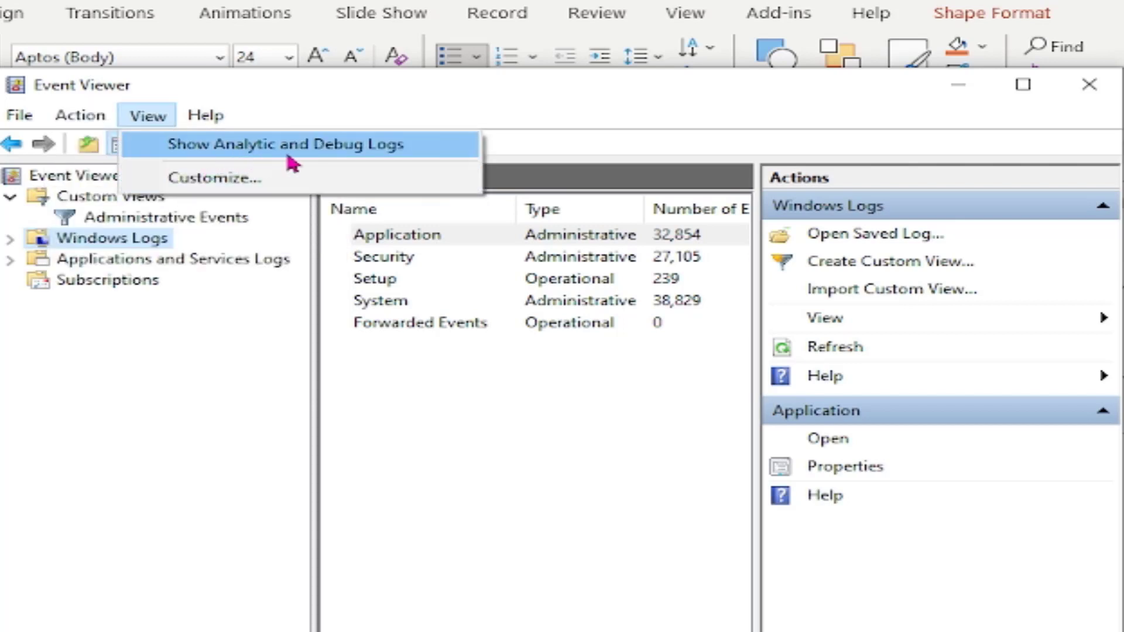
click(21, 117)
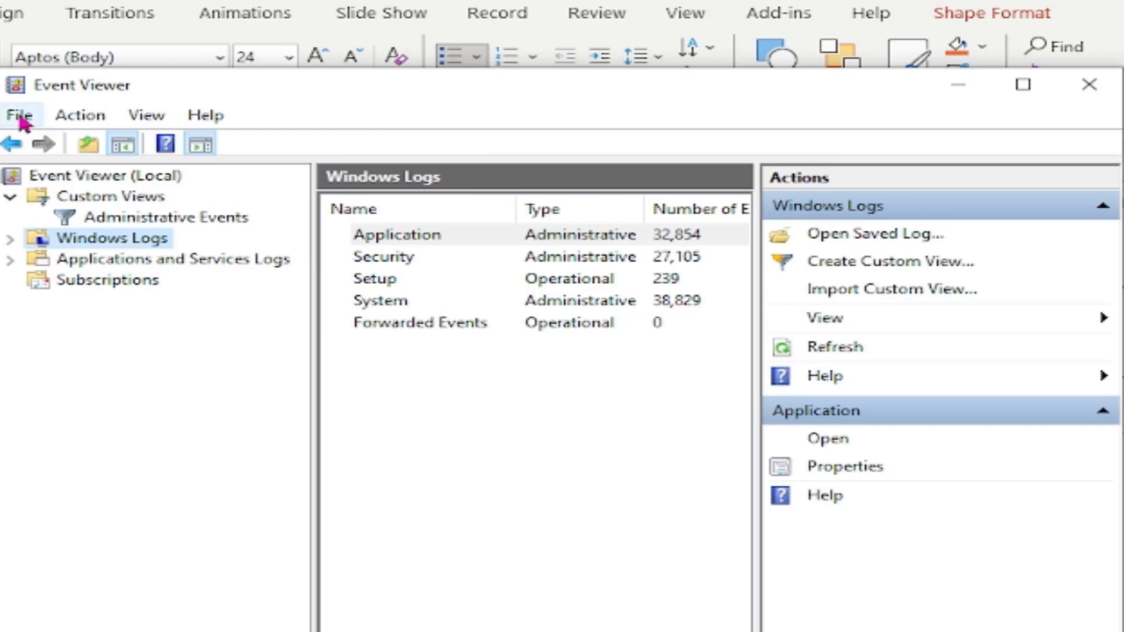
click(21, 119)
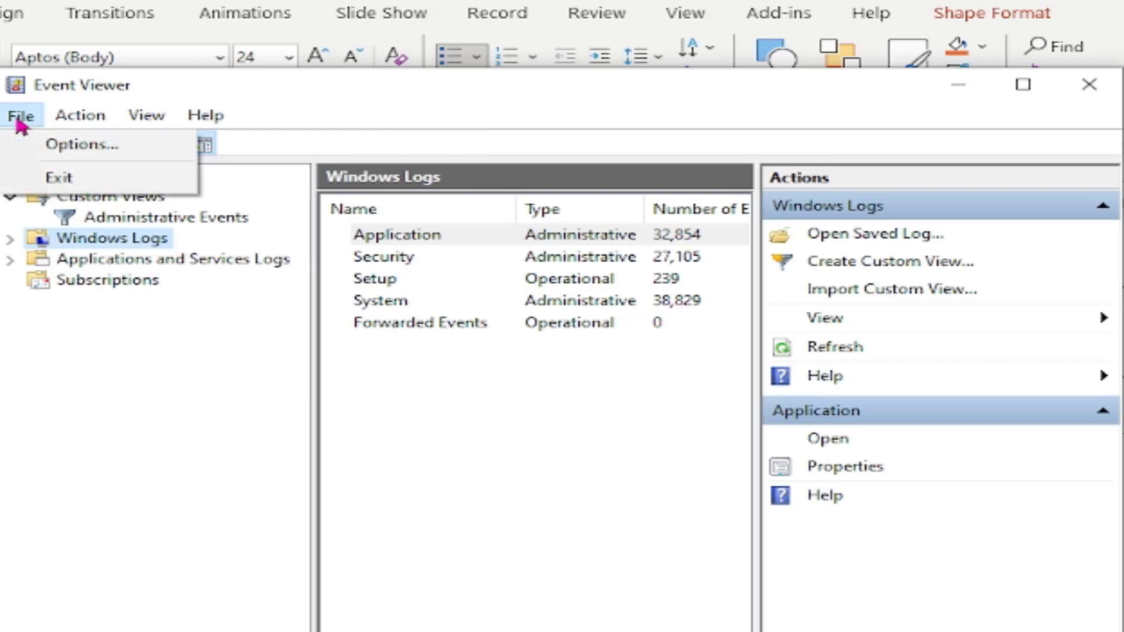
click(69, 150)
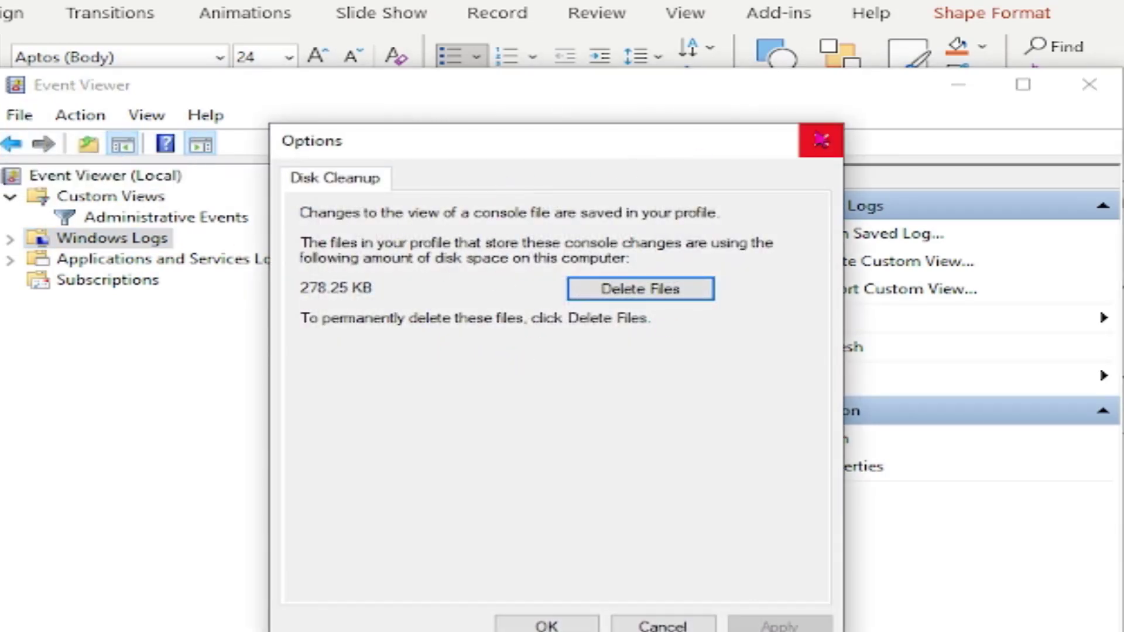
click(821, 142)
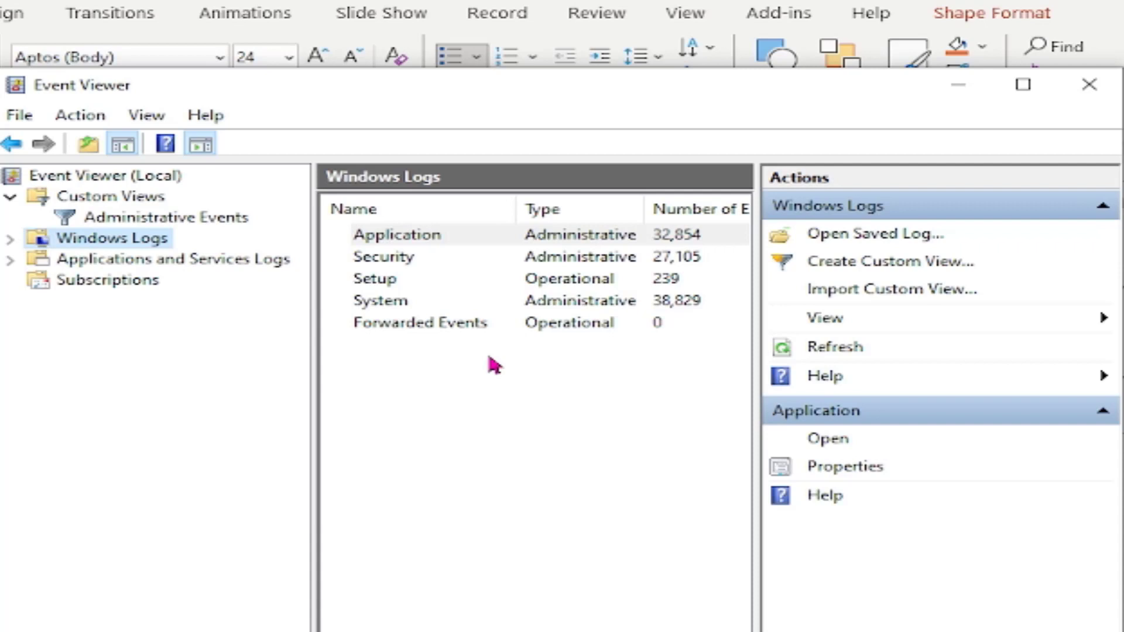
click(1089, 85)
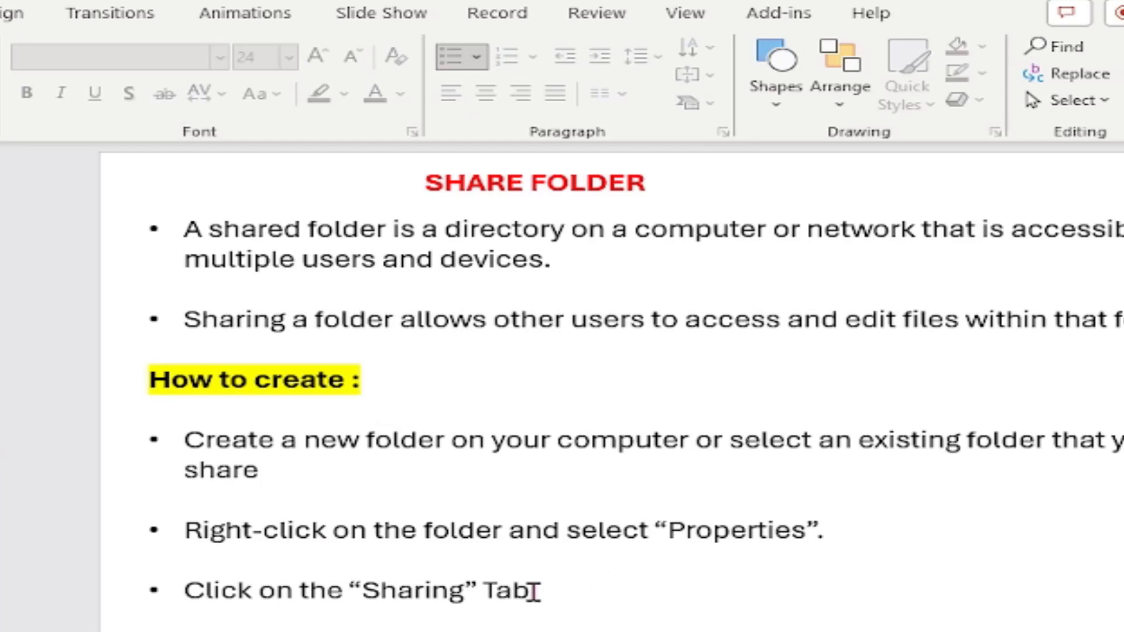
Mark "Create a new folder on your computer" on the SHARE FOLDER slide and select New folder in Documents as the example.
drag(258, 453, 542, 446)
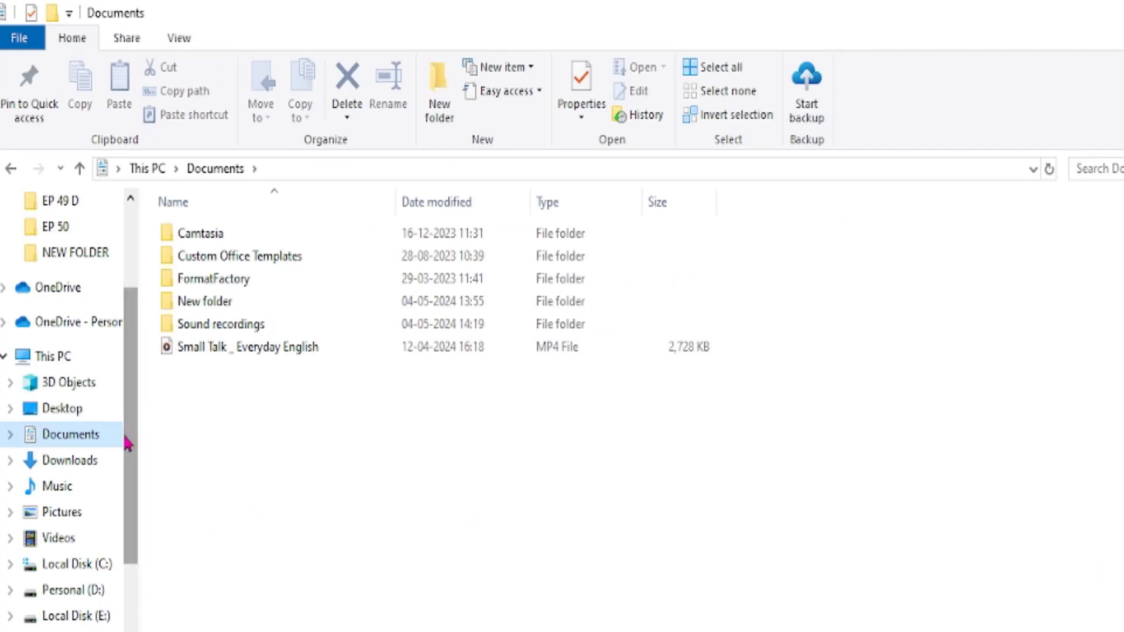
mouse_move(127, 444)
mouse_down()
mouse_move(126, 406)
mouse_move(124, 630)
mouse_move(127, 369)
mouse_move(125, 461)
mouse_up()
click(193, 302)
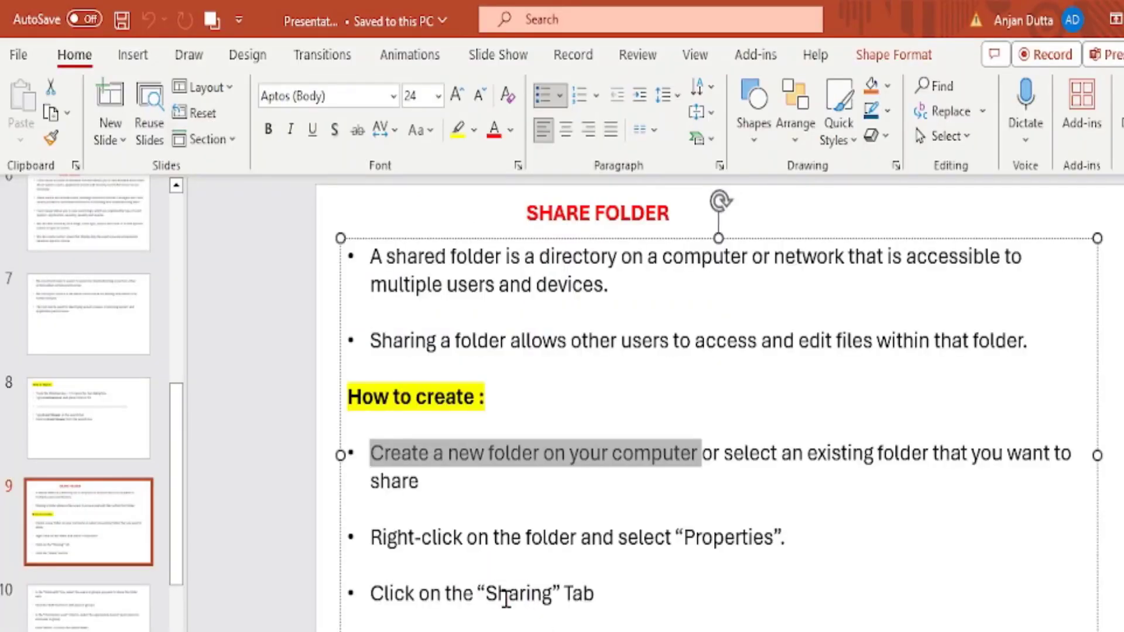
Review the SHARE FOLDER slide's "Properties" and "Sharing" tab instructions, marking those words.
drag(486, 594, 597, 595)
click(644, 563)
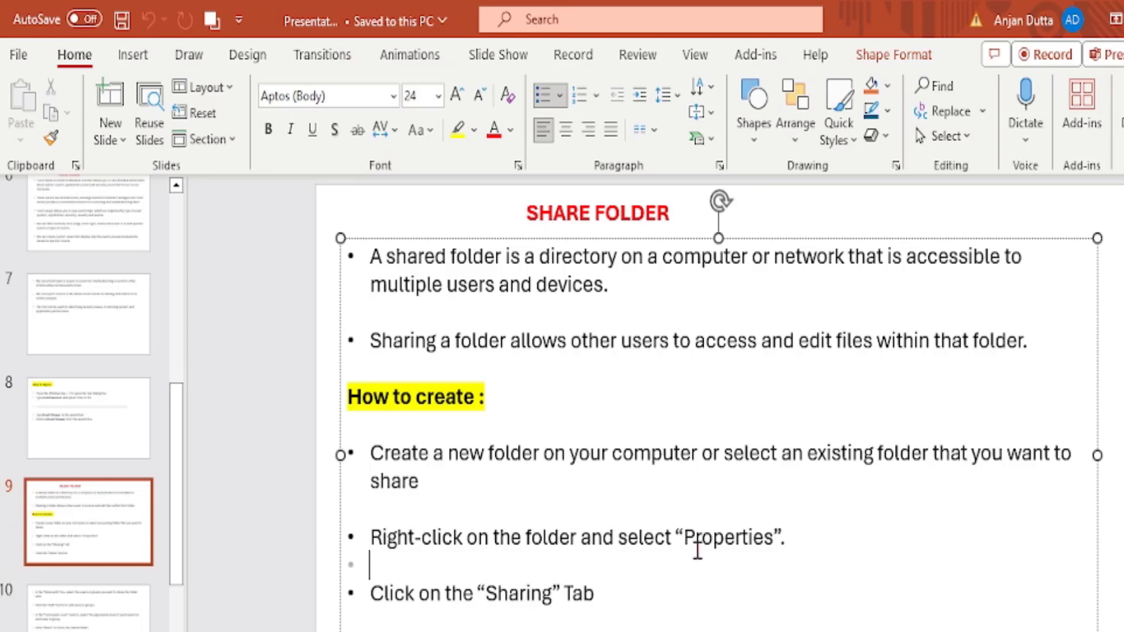
drag(715, 539, 796, 535)
drag(486, 593, 623, 588)
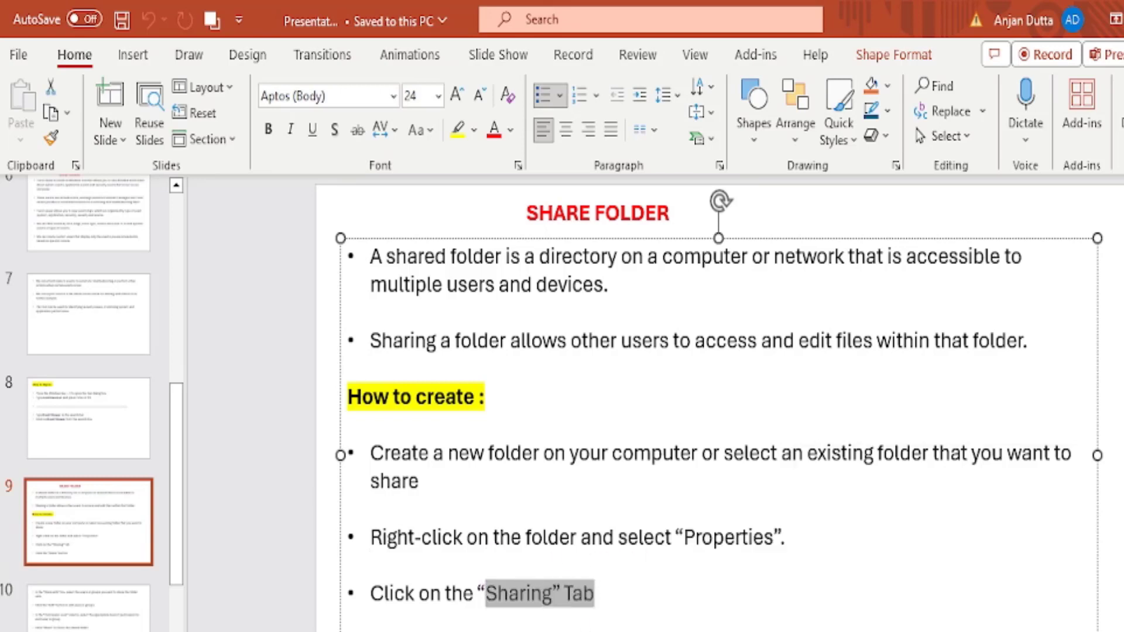
Go to slide 10 and review its "Share with" and "Add" instructions for choosing users or groups.
click(87, 608)
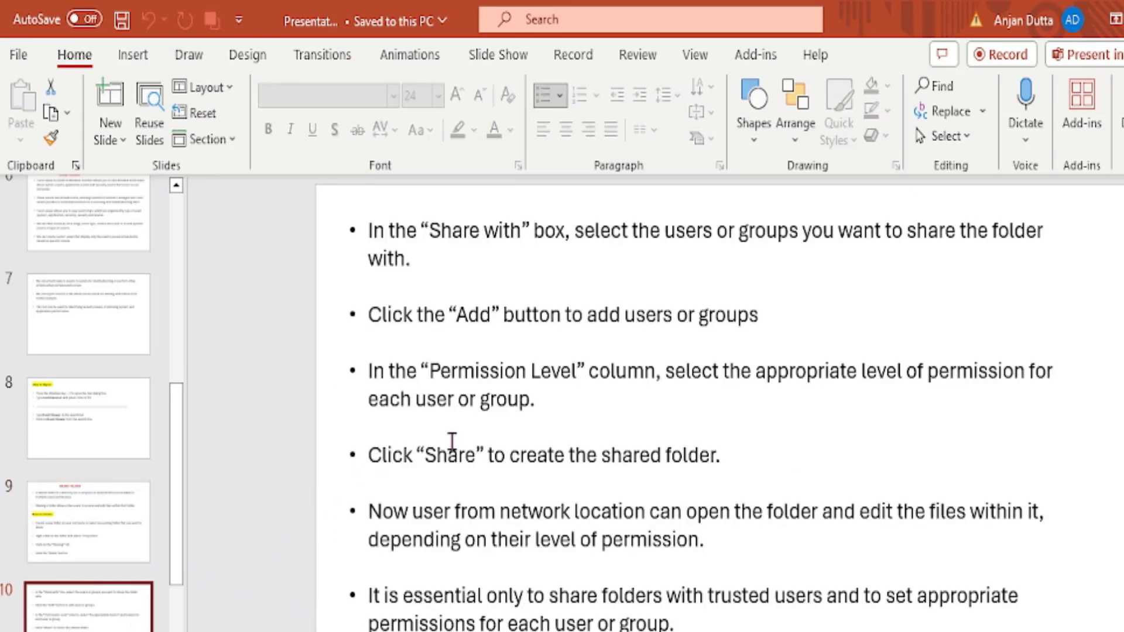
drag(432, 244, 591, 239)
click(465, 332)
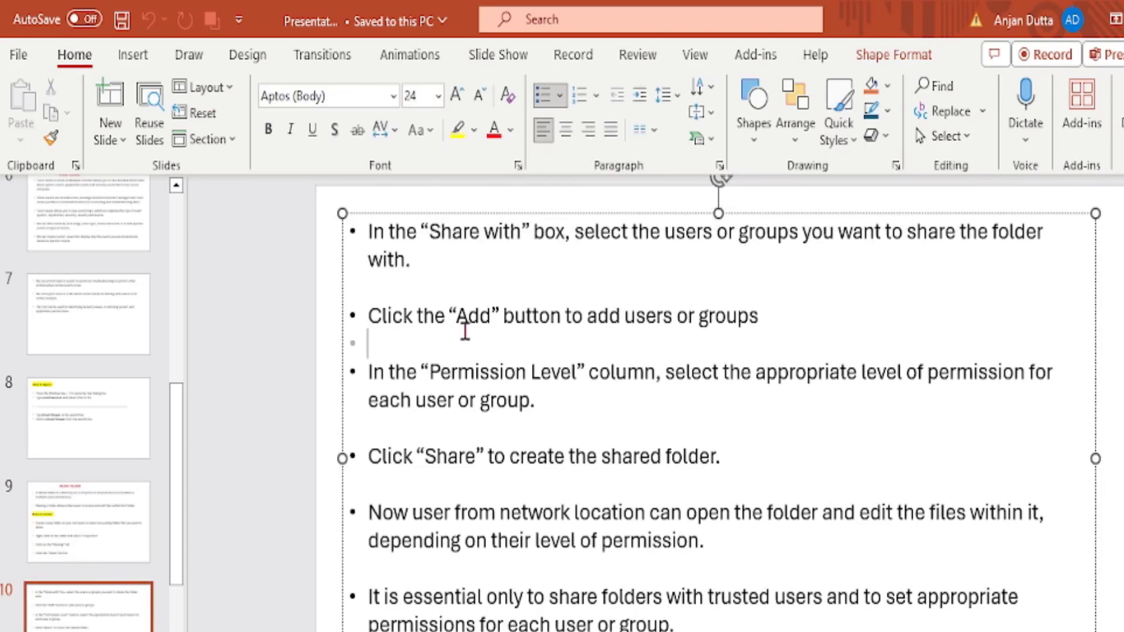
Mark the "Permission Level" instruction on slide 10, switch to File Explorer and display the Documents folder's contents as large icons.
drag(456, 372, 576, 378)
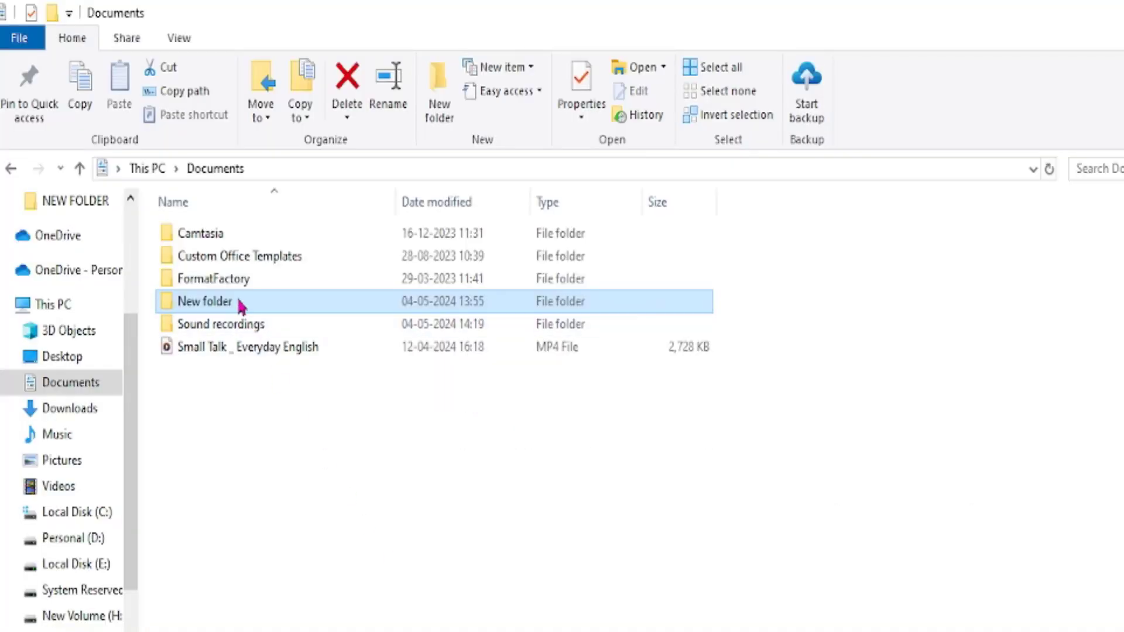
right_click(240, 305)
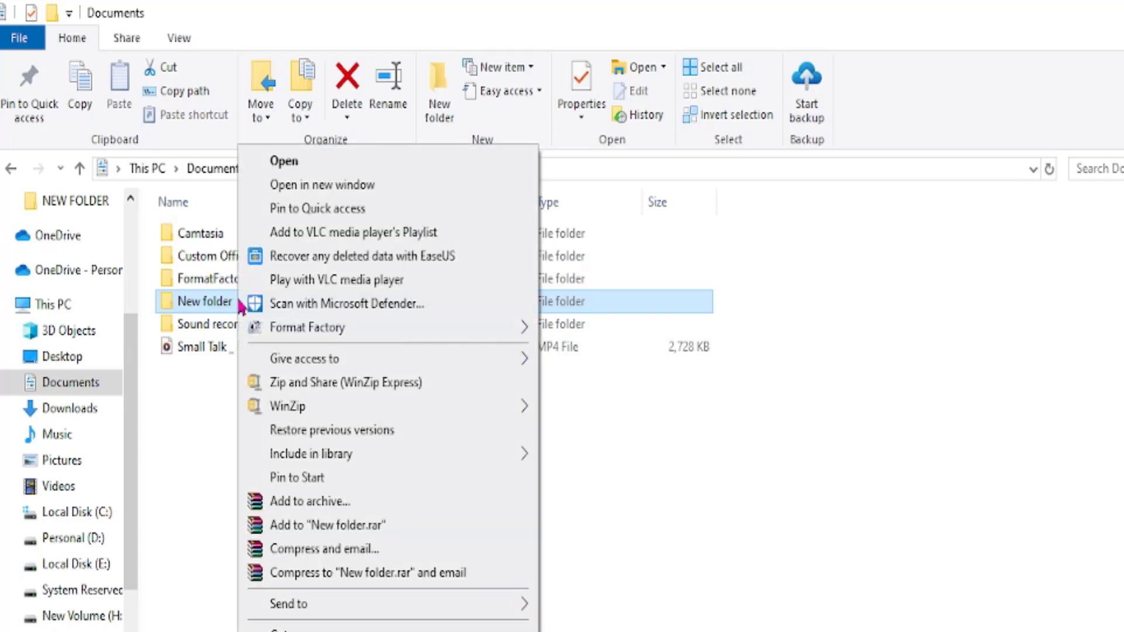
key(Escape)
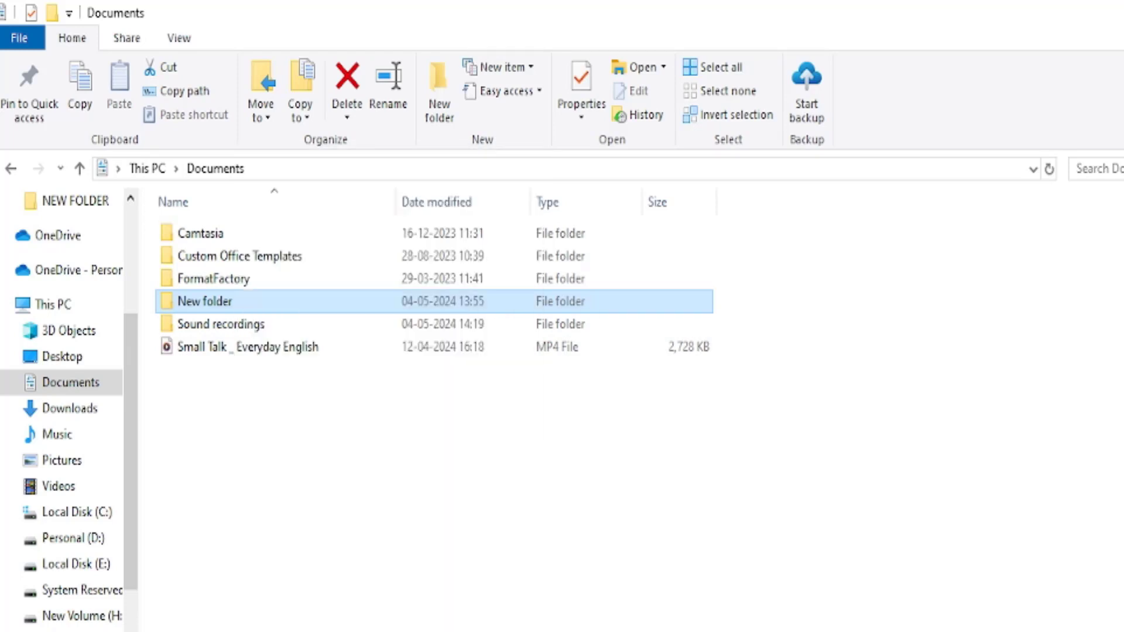
key(ctrl+shift+2)
Open the properties of New folder in Documents at its sharing settings.
right_click(491, 275)
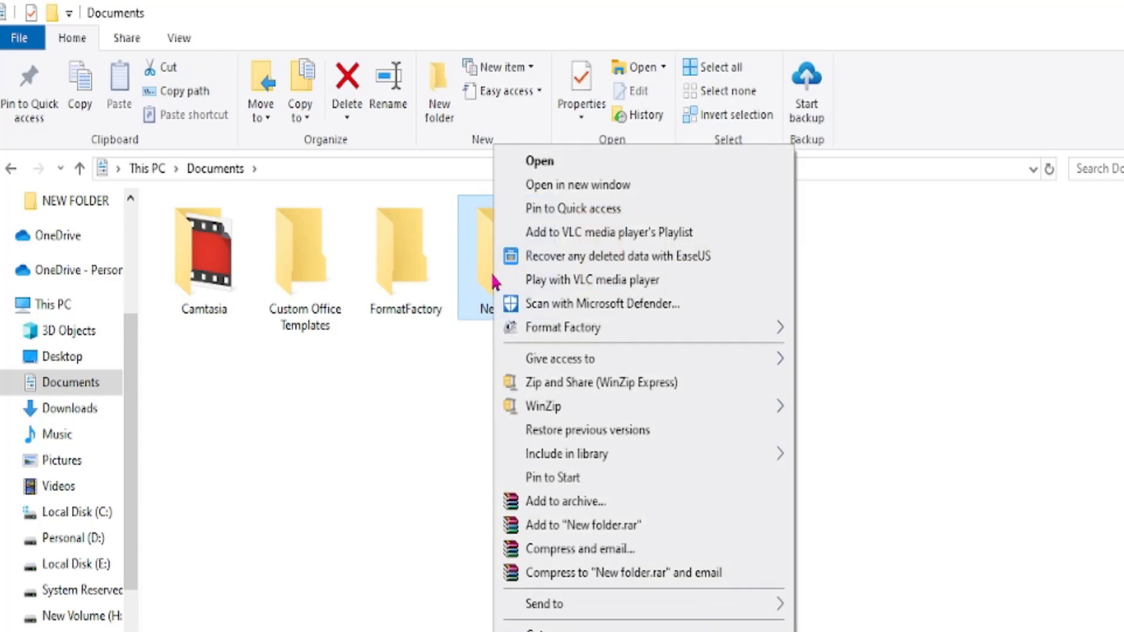
click(463, 375)
right_click(509, 289)
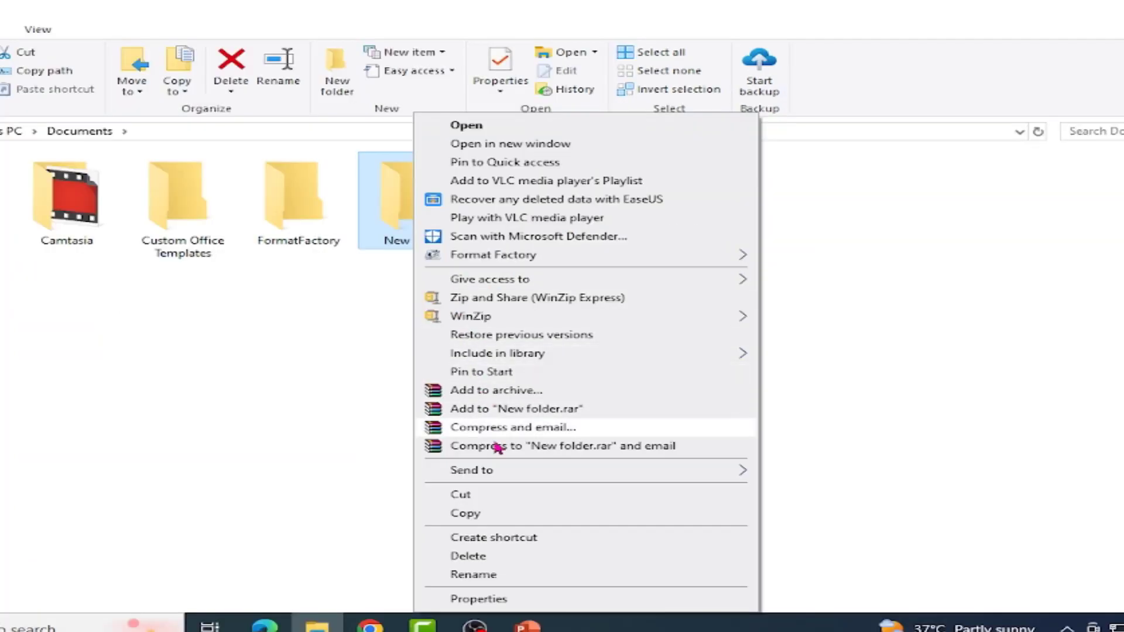
mouse_move(582, 609)
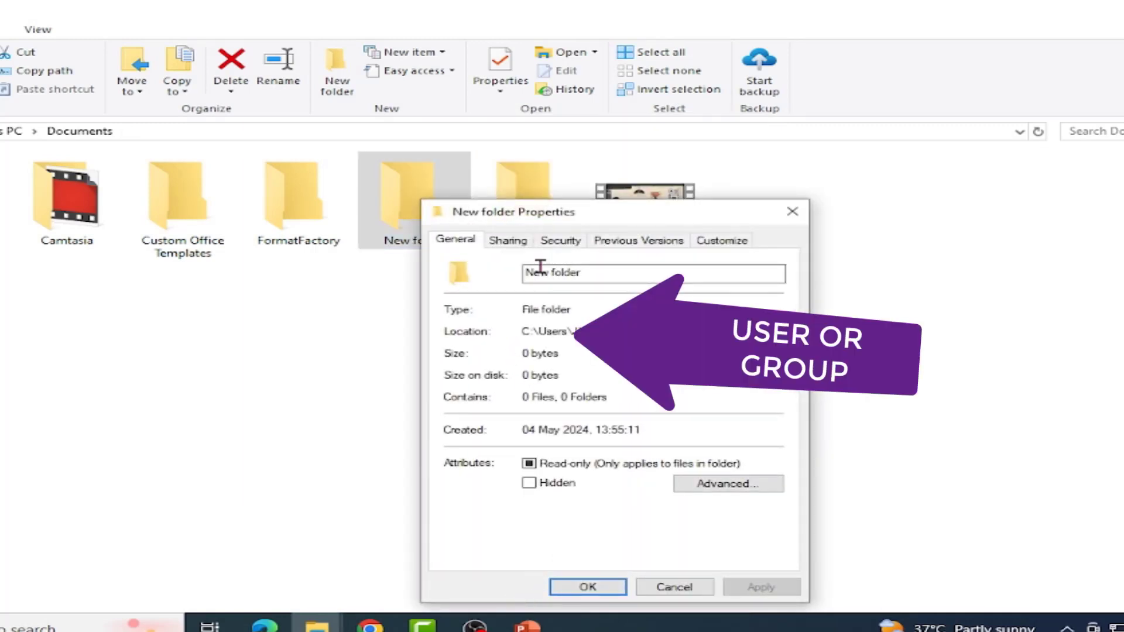
click(508, 244)
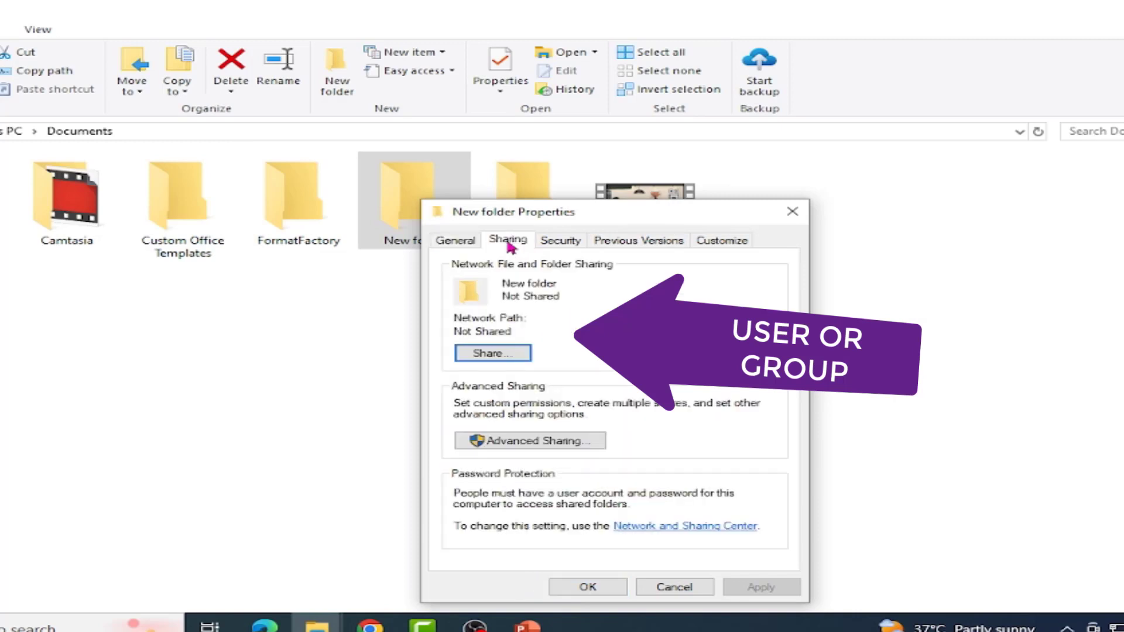
Check the users and groups available for network access and share New folder with only the existing Office entry as Owner.
click(512, 356)
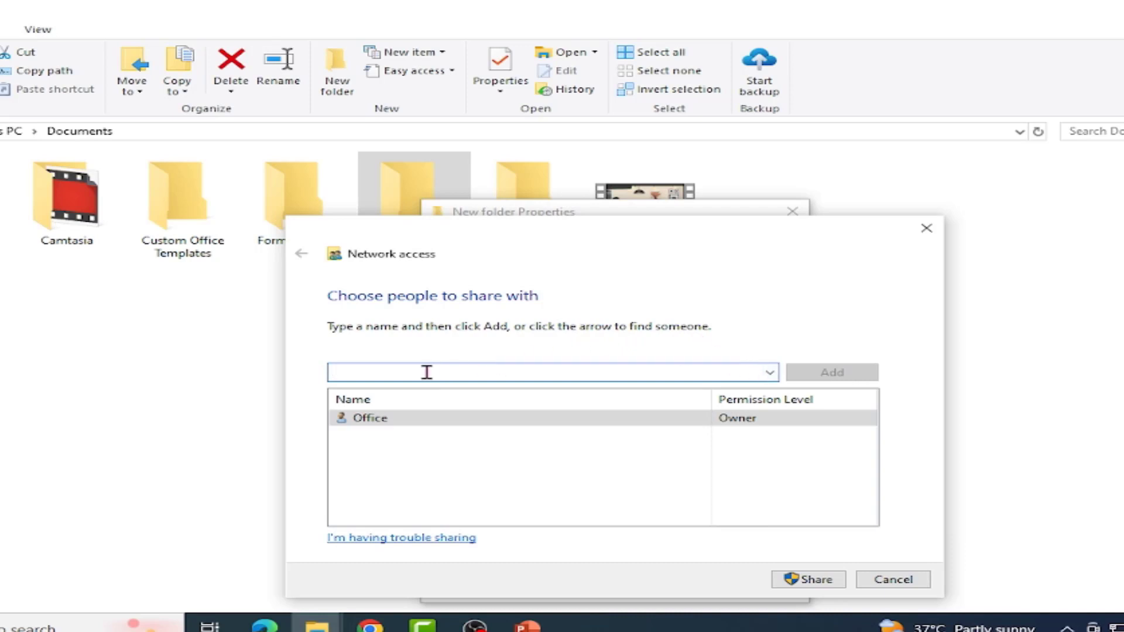
click(771, 373)
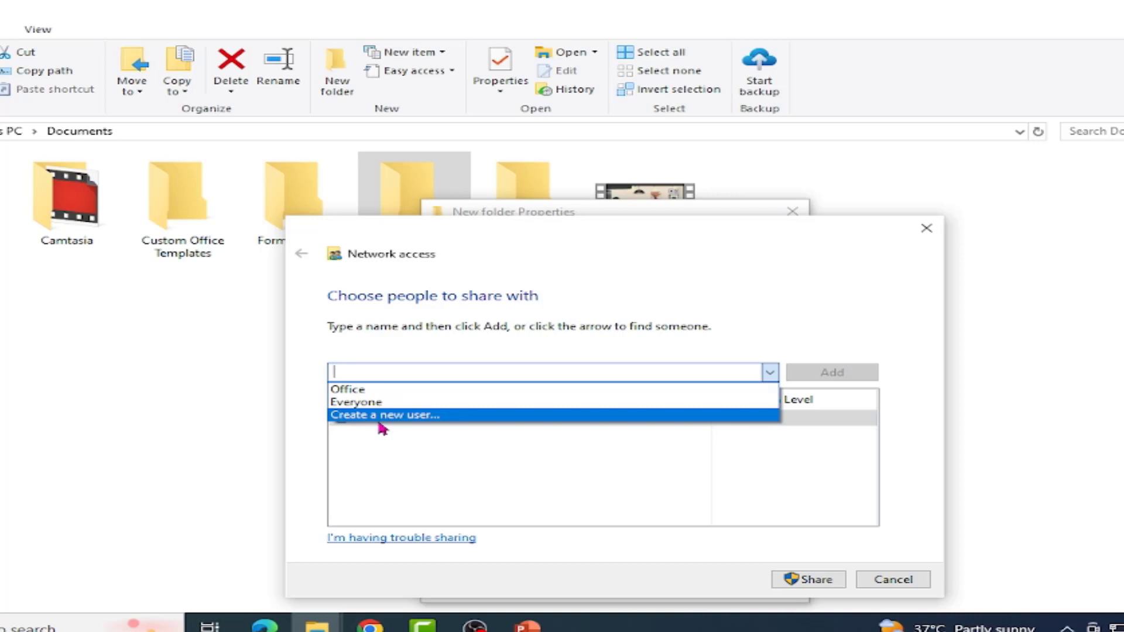
click(852, 306)
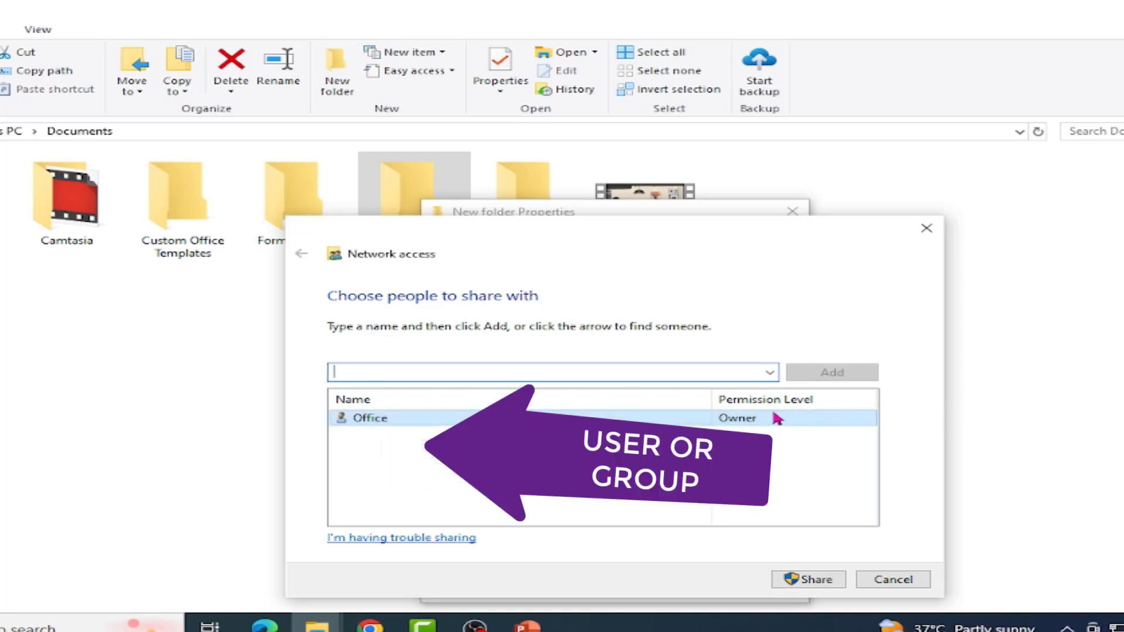
click(835, 583)
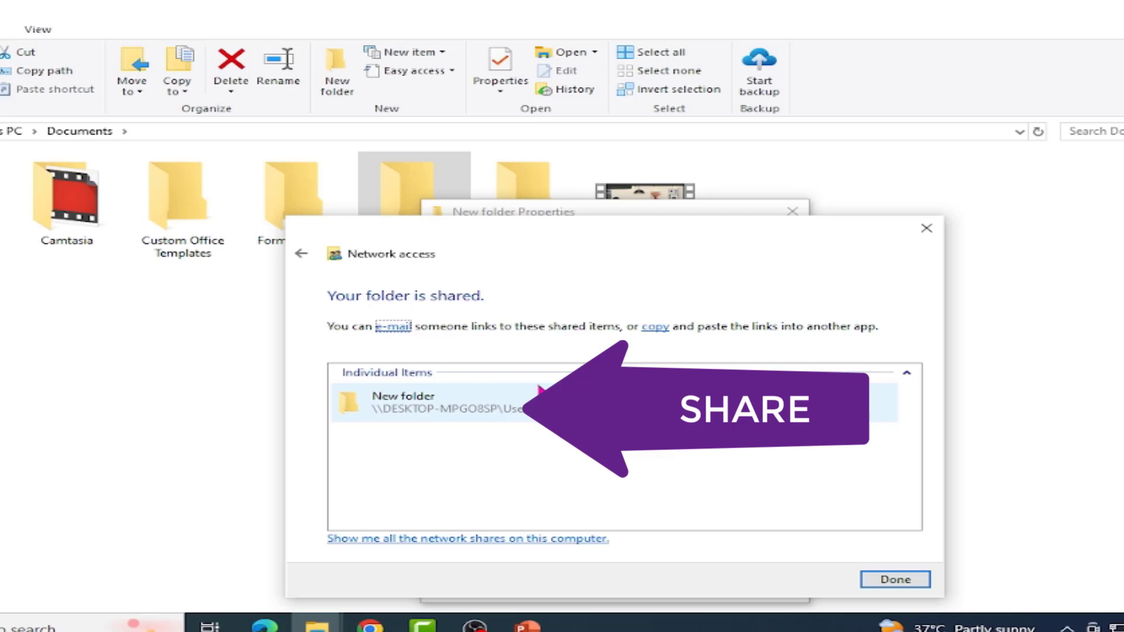
click(890, 581)
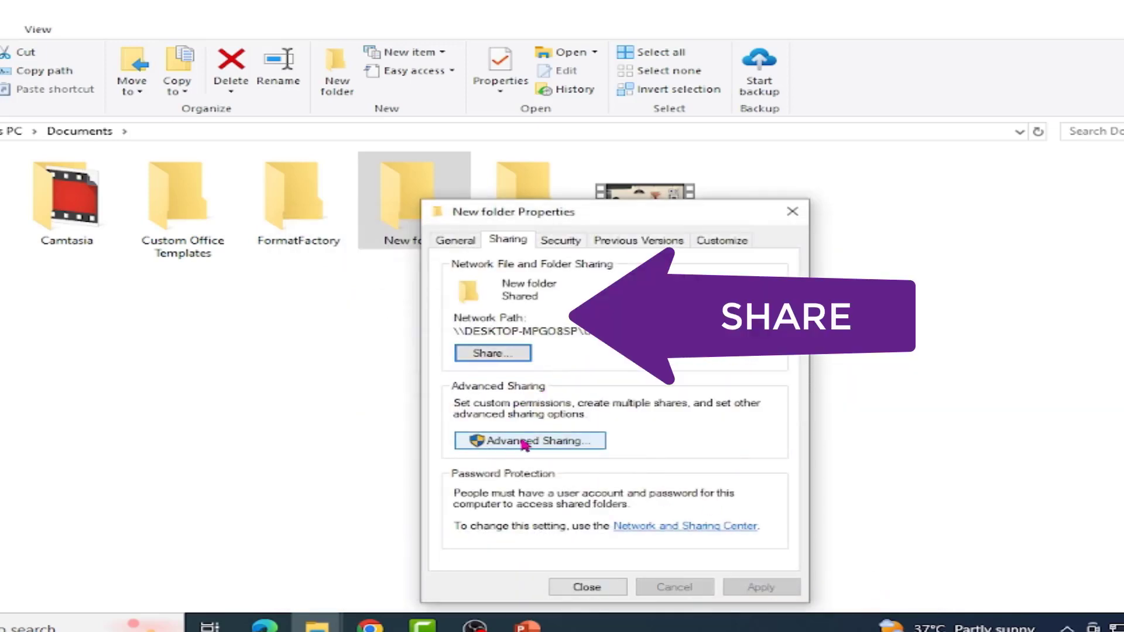
Enable "Share this folder" in New folder's advanced sharing settings and review the simultaneous-user limit and comments options.
click(522, 441)
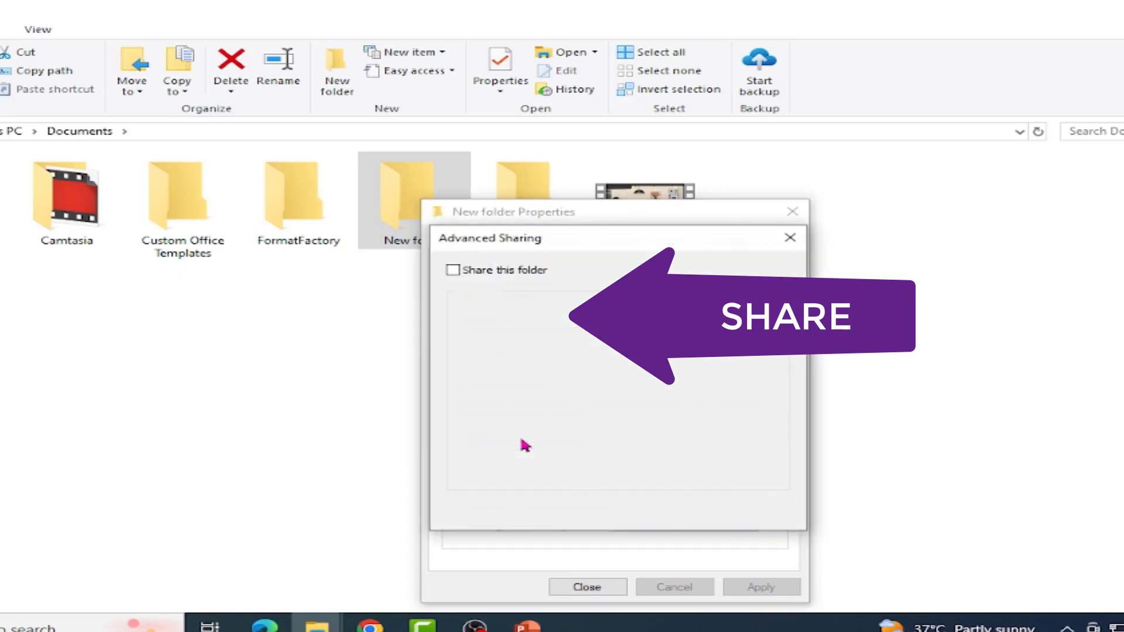
click(454, 273)
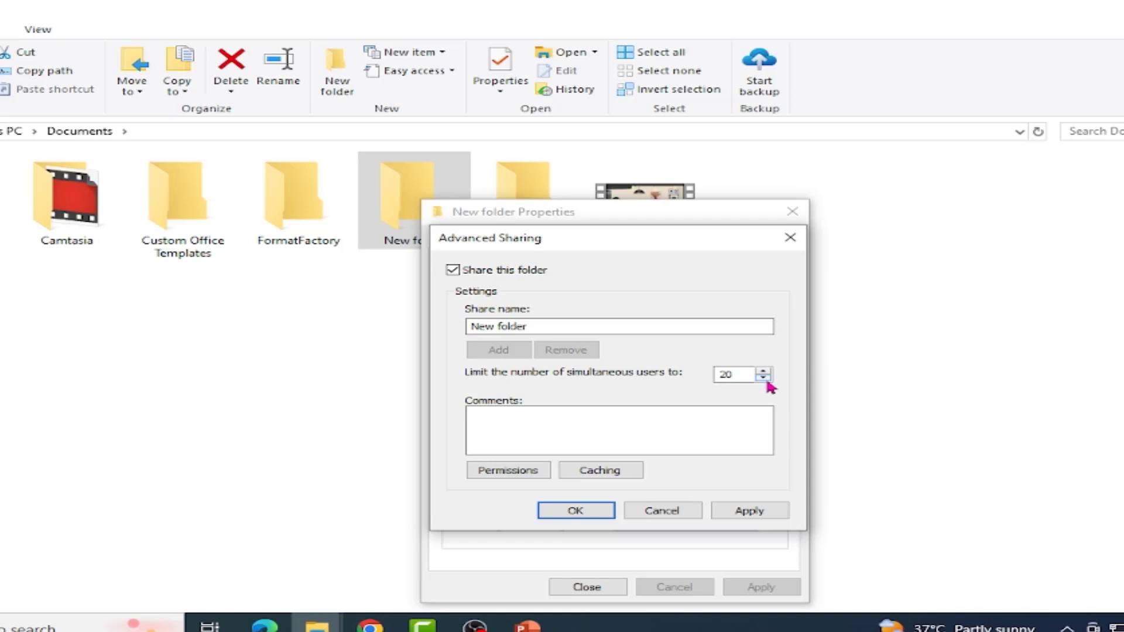
click(549, 430)
Examine New folder's share permissions for Everyone and close its dialogs without applying the advanced sharing changes.
click(520, 477)
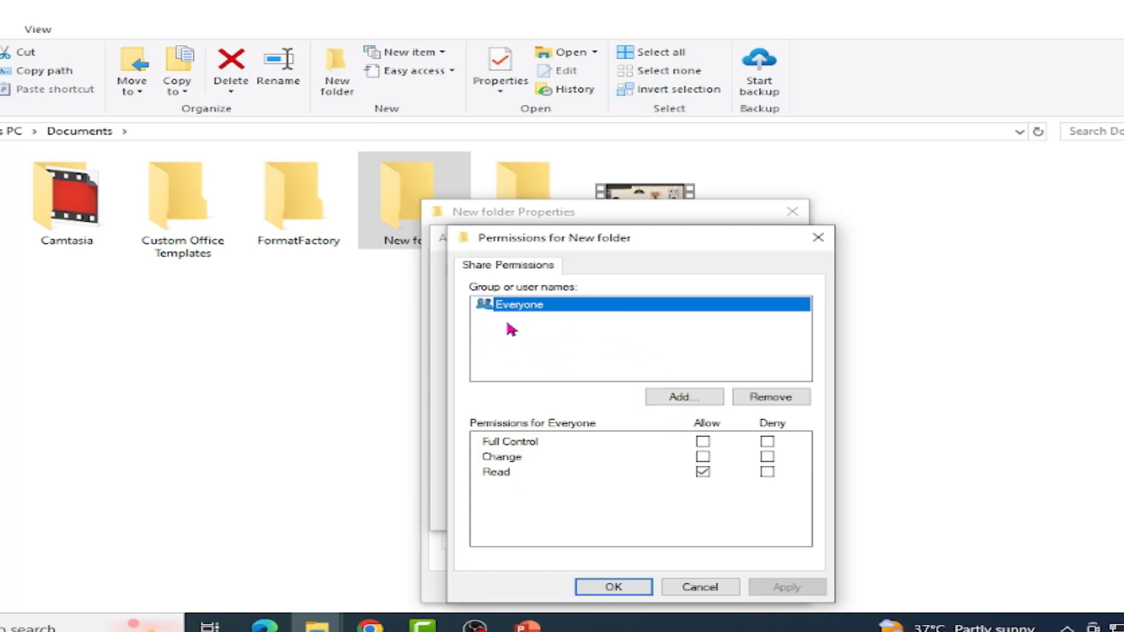
click(524, 329)
click(531, 310)
click(695, 593)
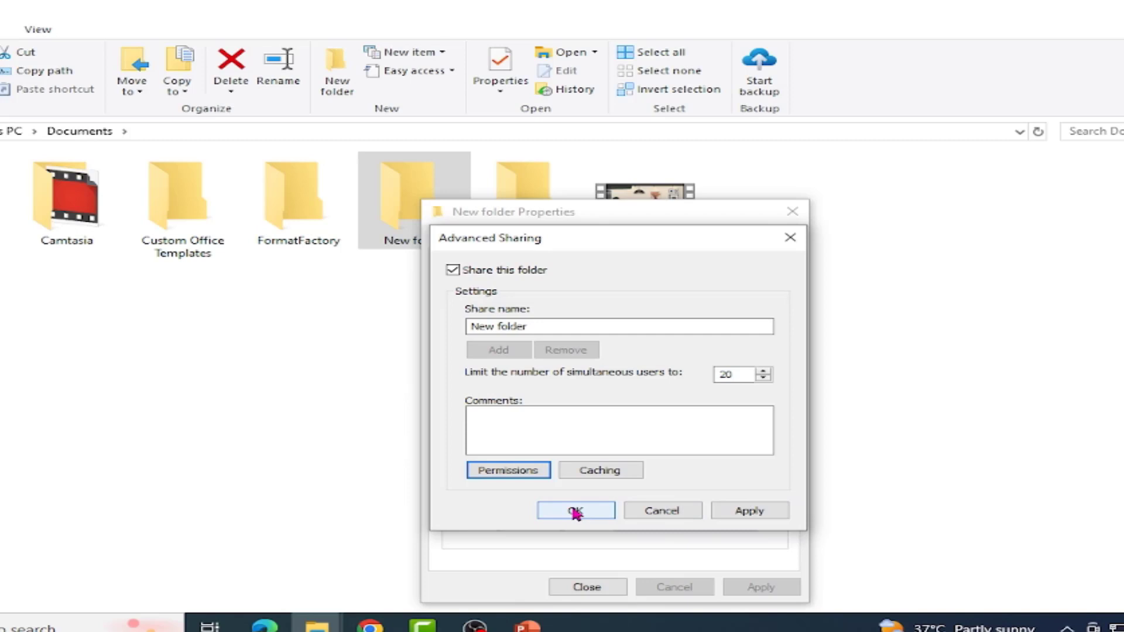
click(672, 511)
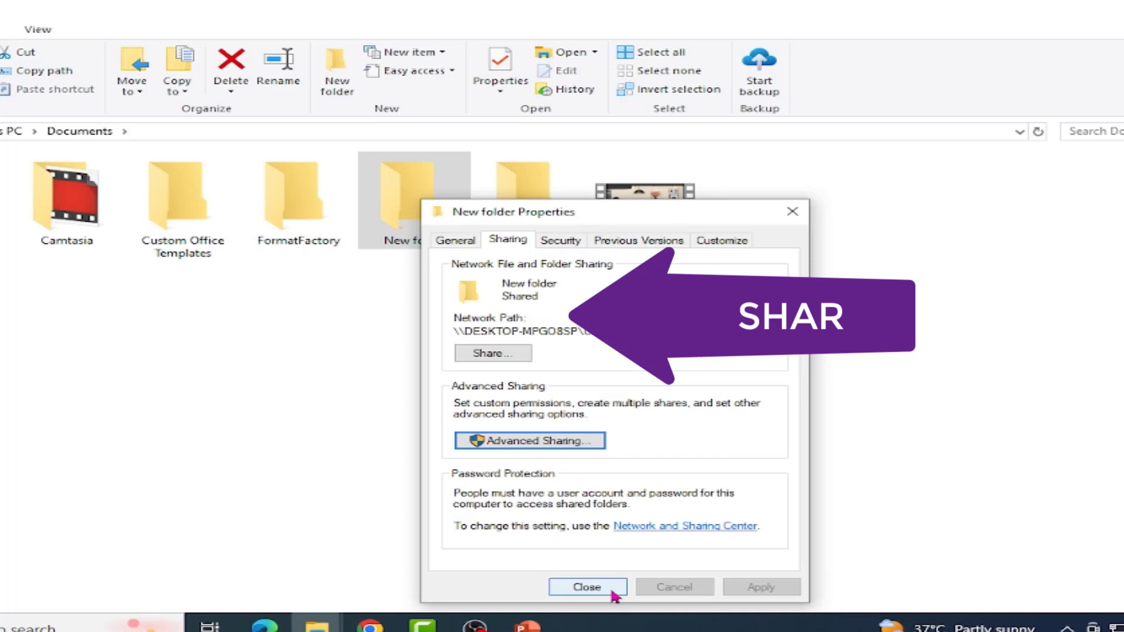
click(792, 212)
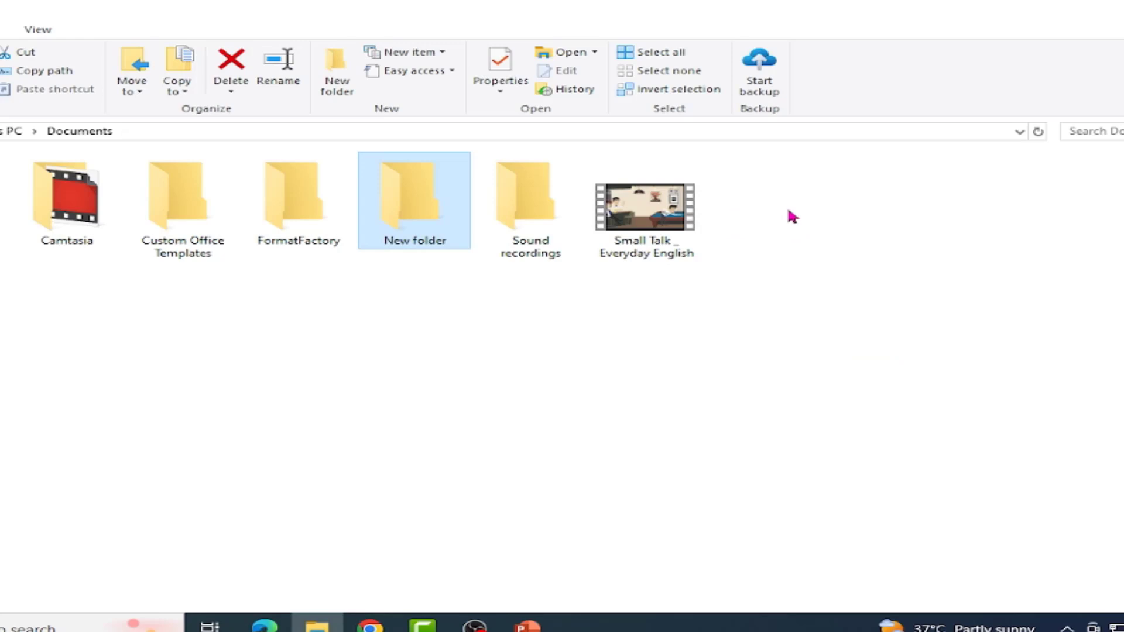